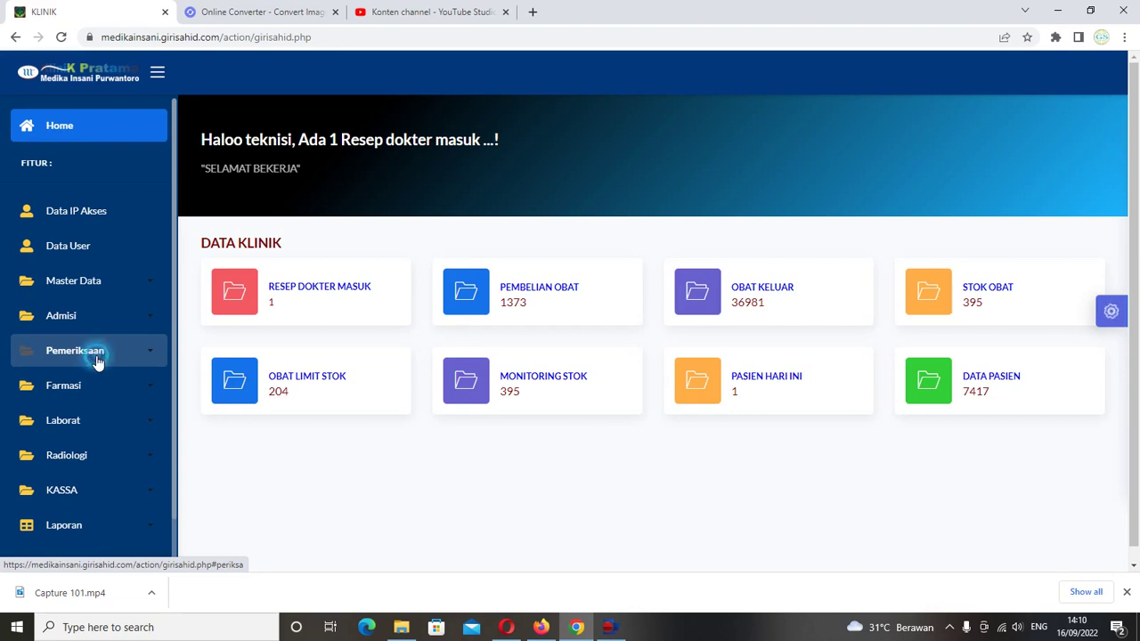
Open the list of patients for examination and view the treatment page of the last patient listed.
click(98, 360)
click(98, 397)
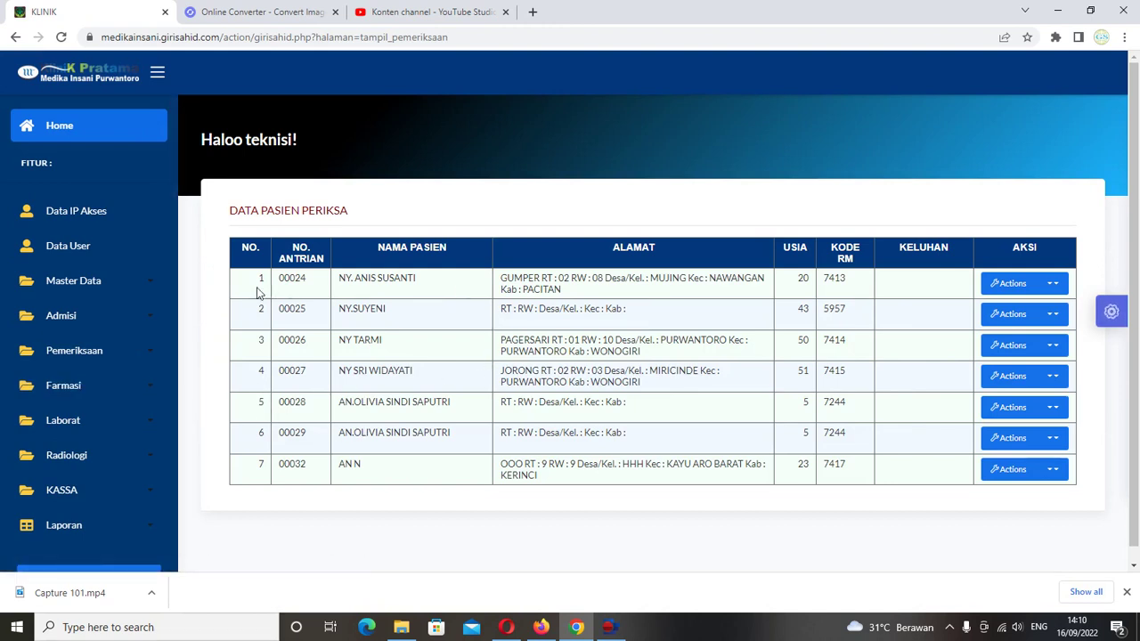
click(1053, 469)
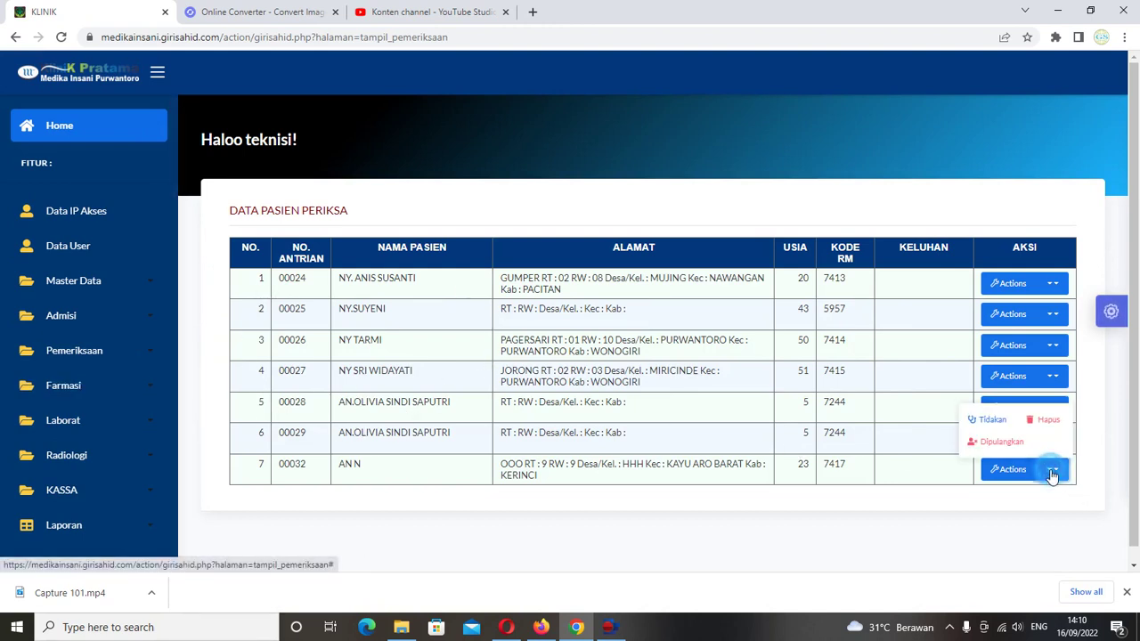
click(983, 419)
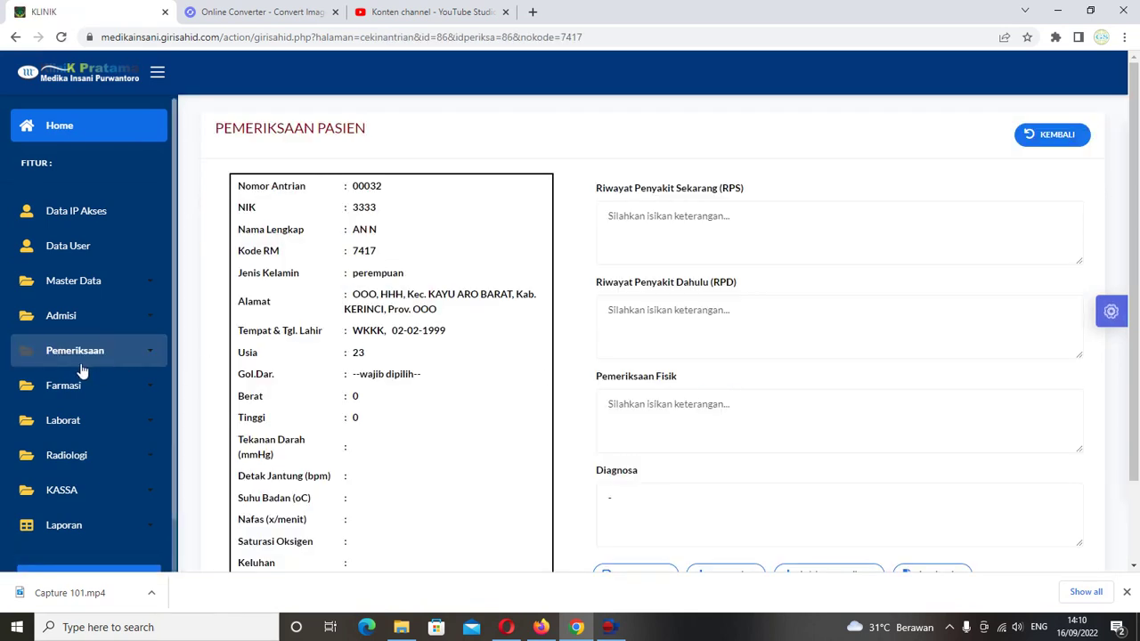
Return to the home page and open the compounded medicine details of the doctor's prescription listed in the pharmacy section.
click(77, 138)
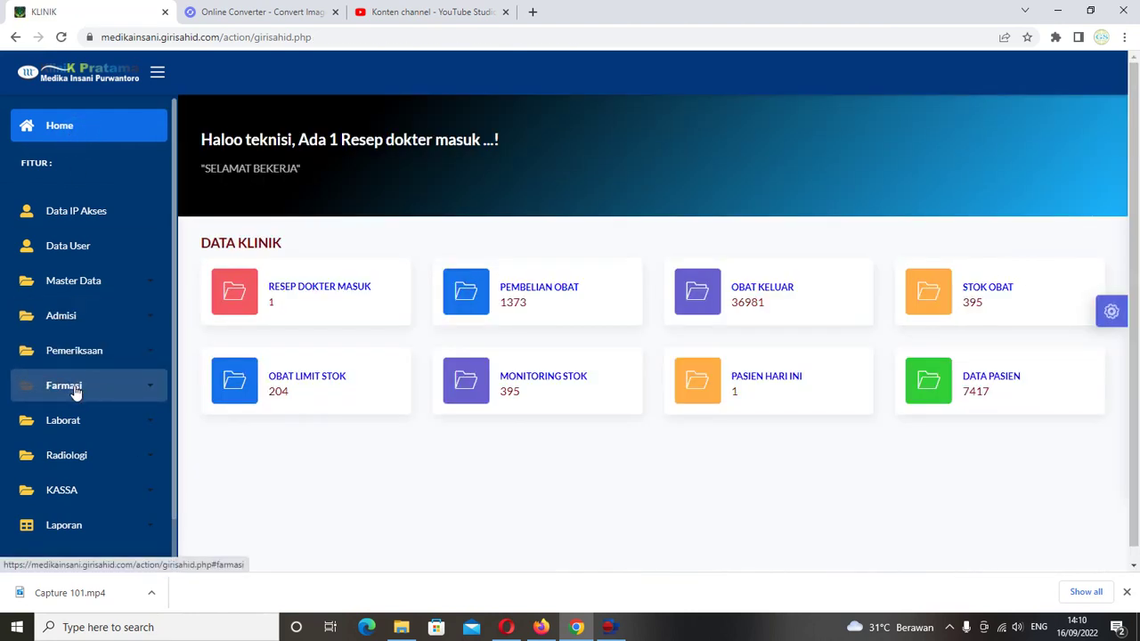
click(75, 389)
scroll(75, 392, down, 1)
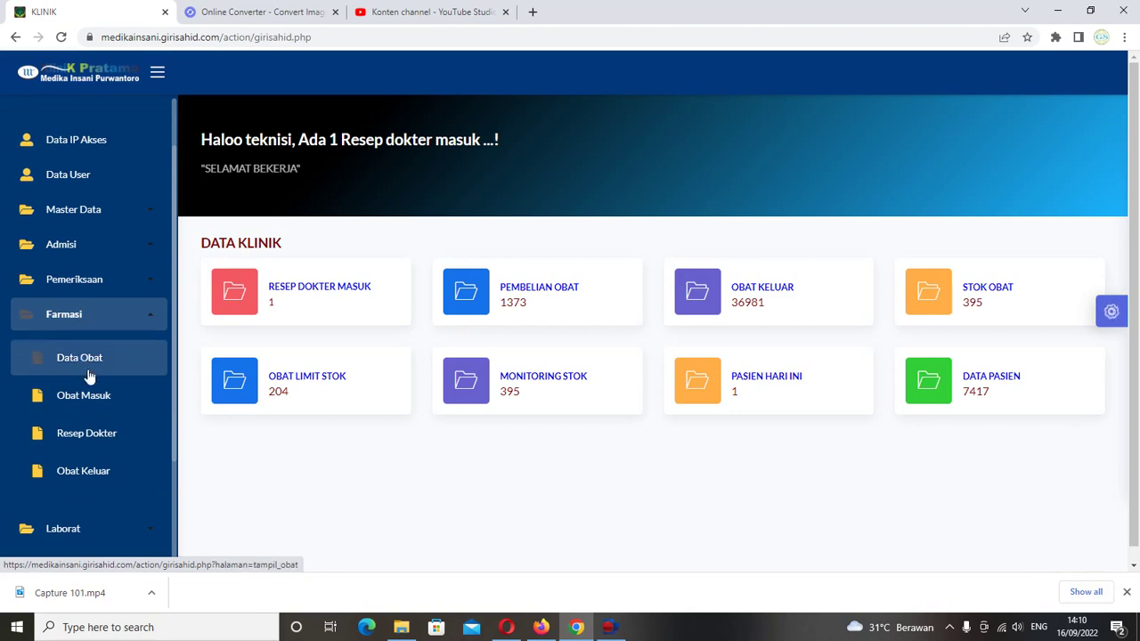
click(87, 433)
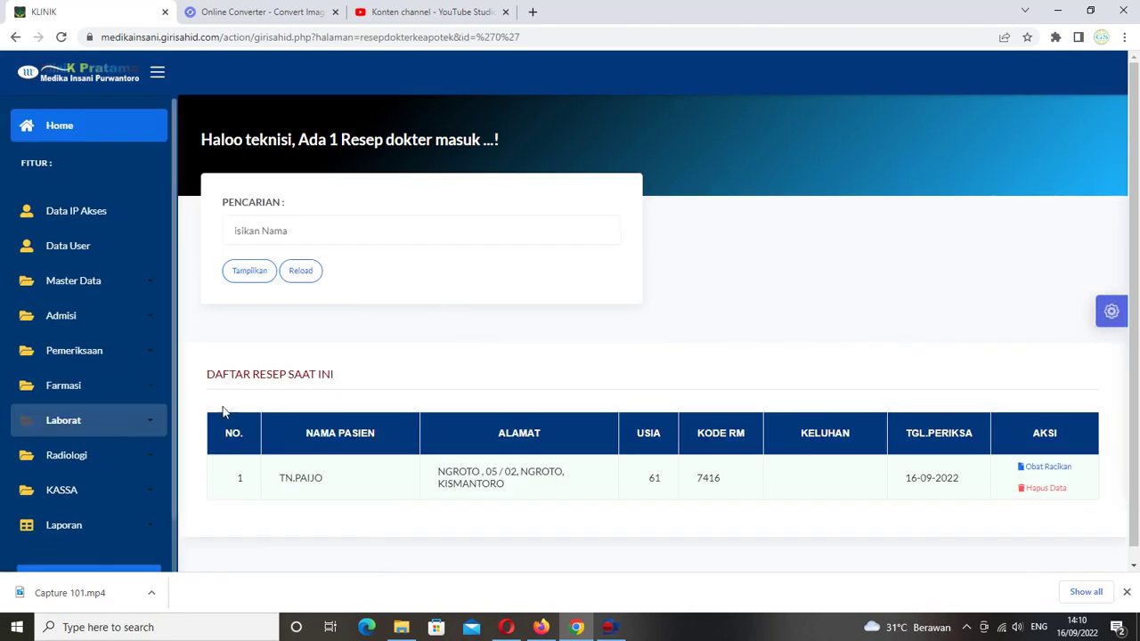
scroll(391, 397, down, 1)
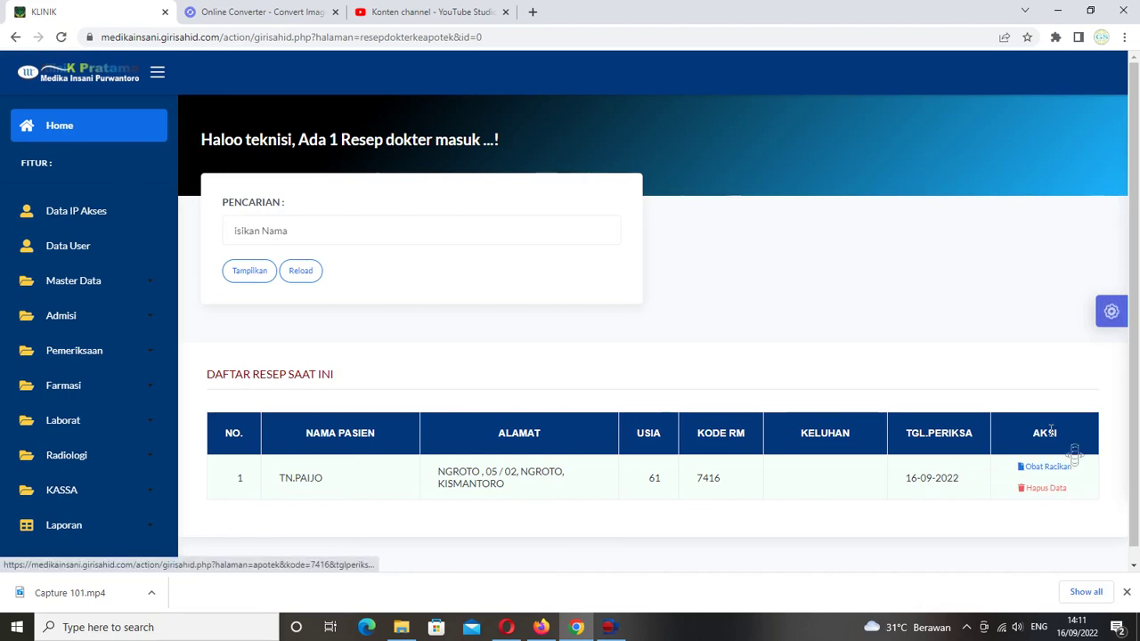
click(1046, 472)
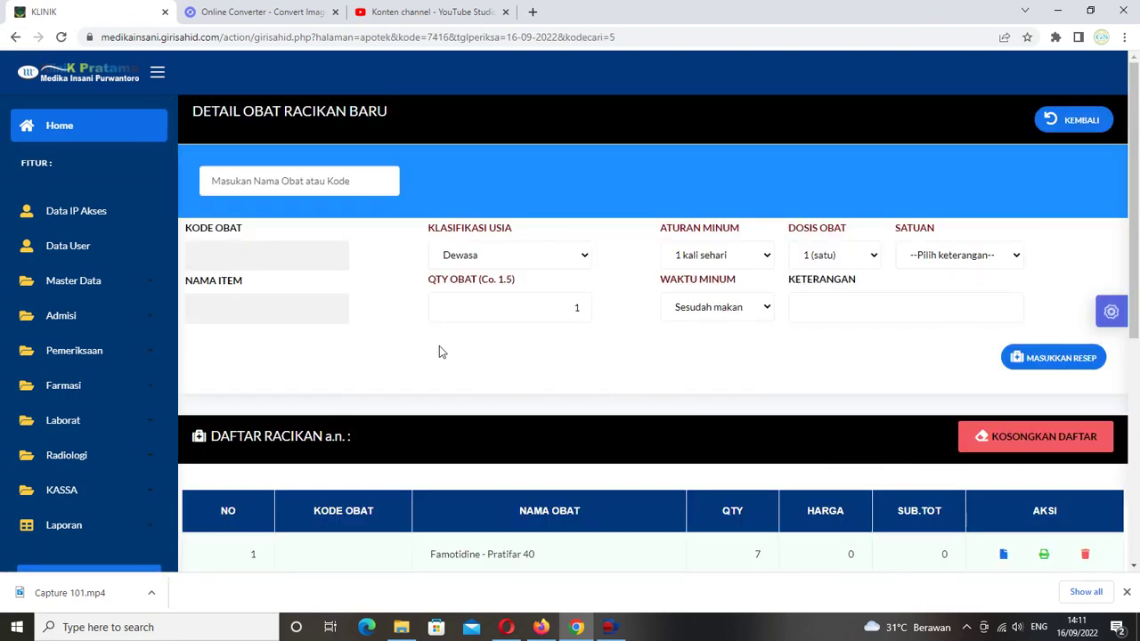
Examine the prescription's medicine list, comparing the uncoded Famotidine - Pratifar 40 with the items coded RCK1 and RCK2.
scroll(439, 345, down, 5)
scroll(437, 343, up, 1)
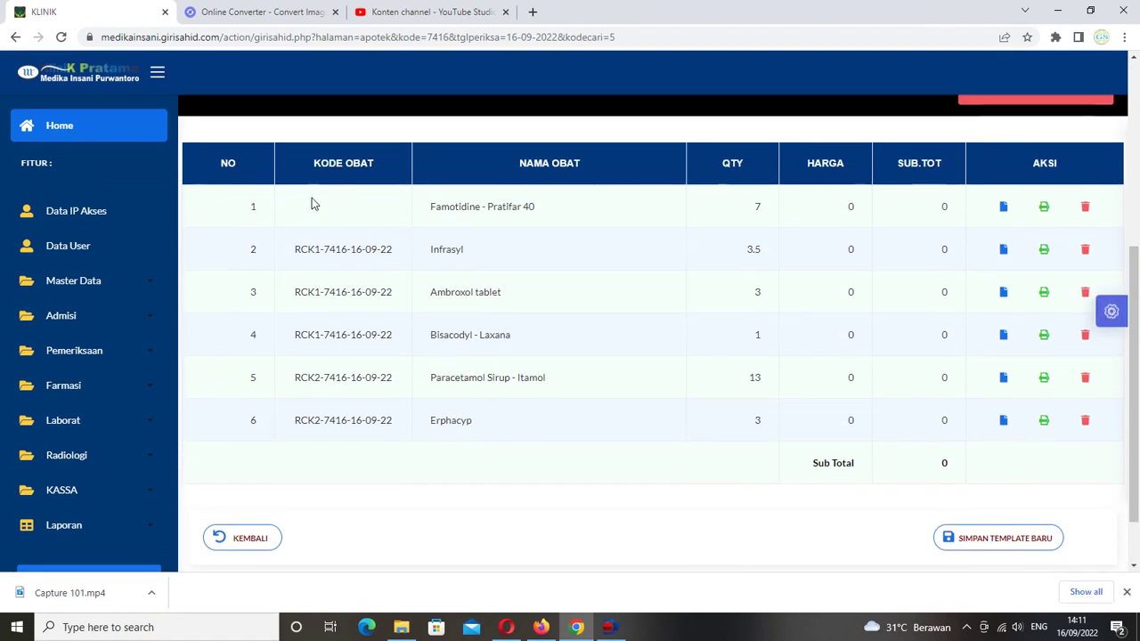
click(428, 208)
drag(435, 210, 562, 220)
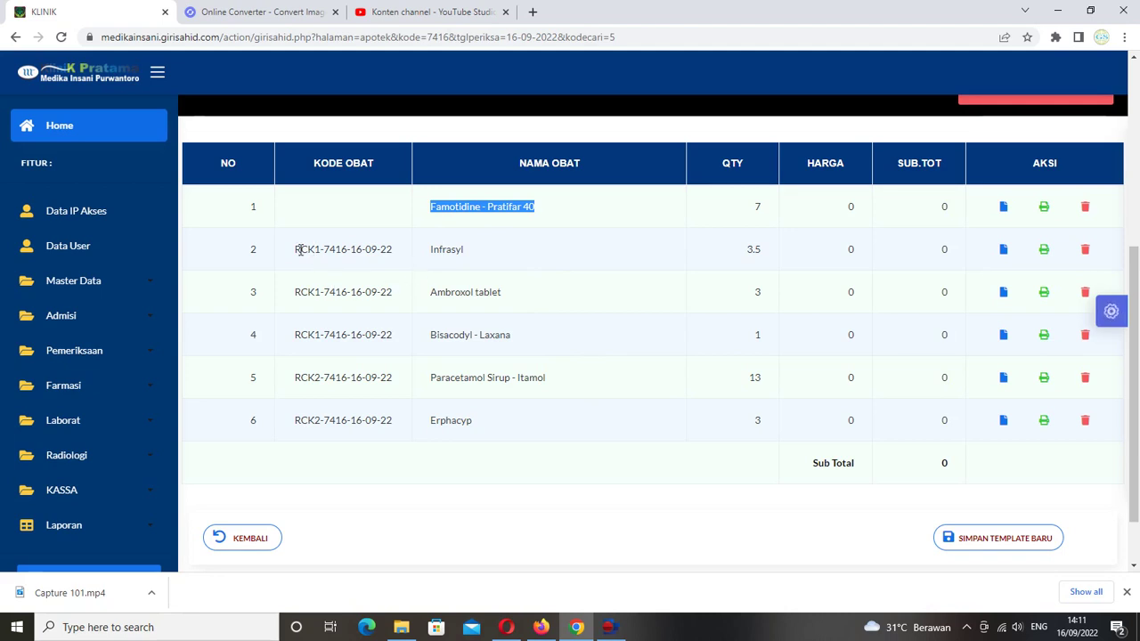
drag(296, 250, 322, 253)
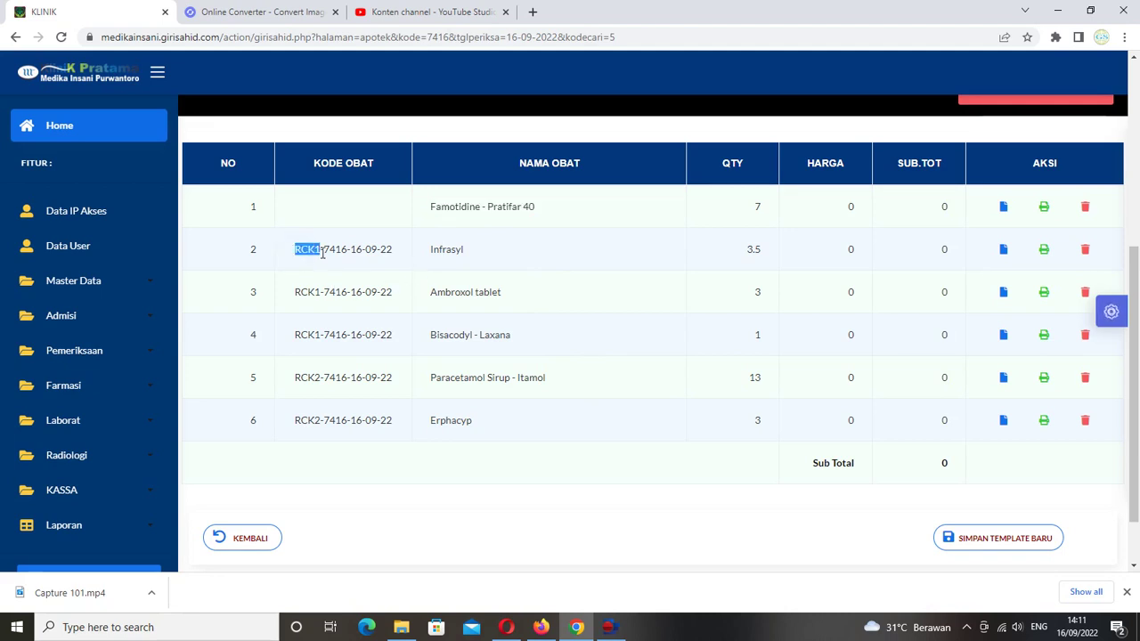
drag(295, 378, 321, 379)
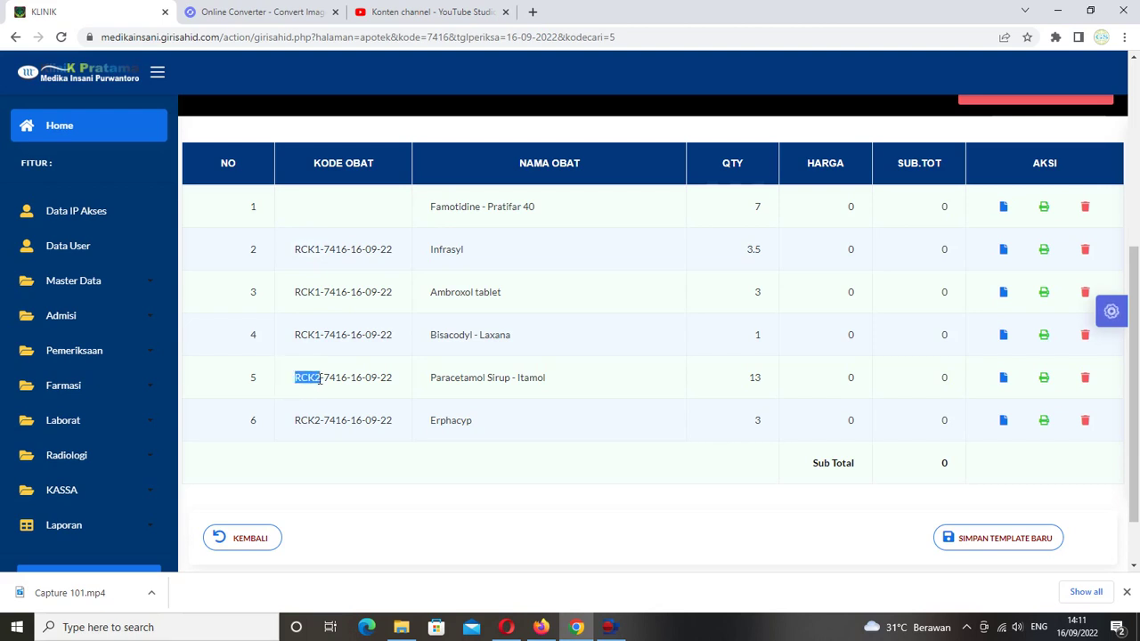
drag(323, 334, 295, 335)
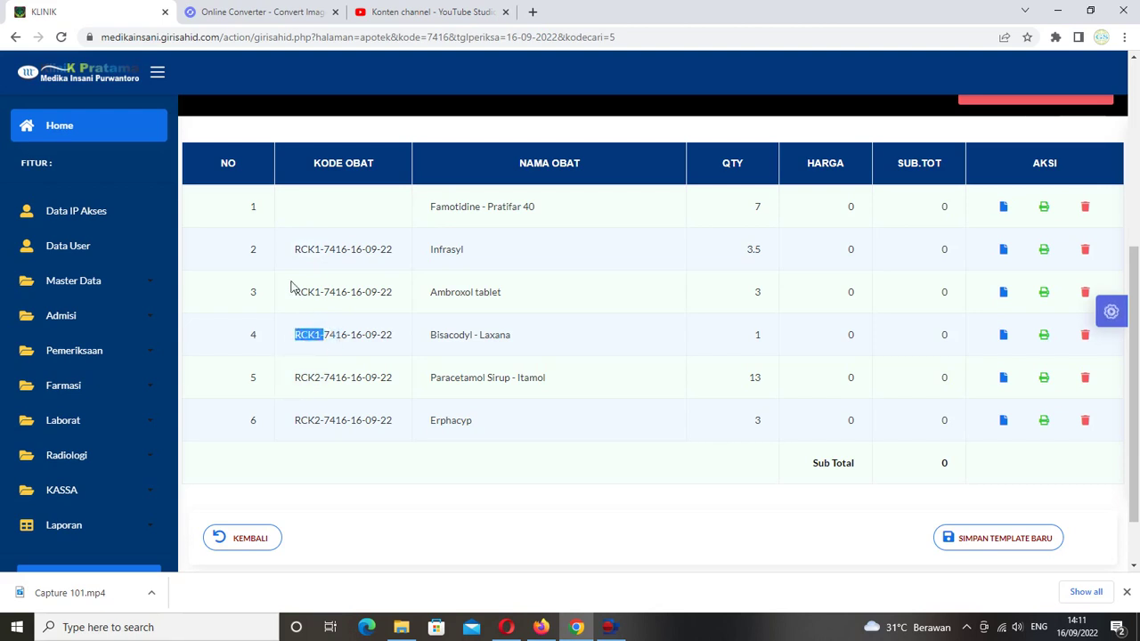
Highlight the medicine rows belonging to compound RCK1 and those belonging to compound RCK2 to review each group.
drag(292, 250, 553, 337)
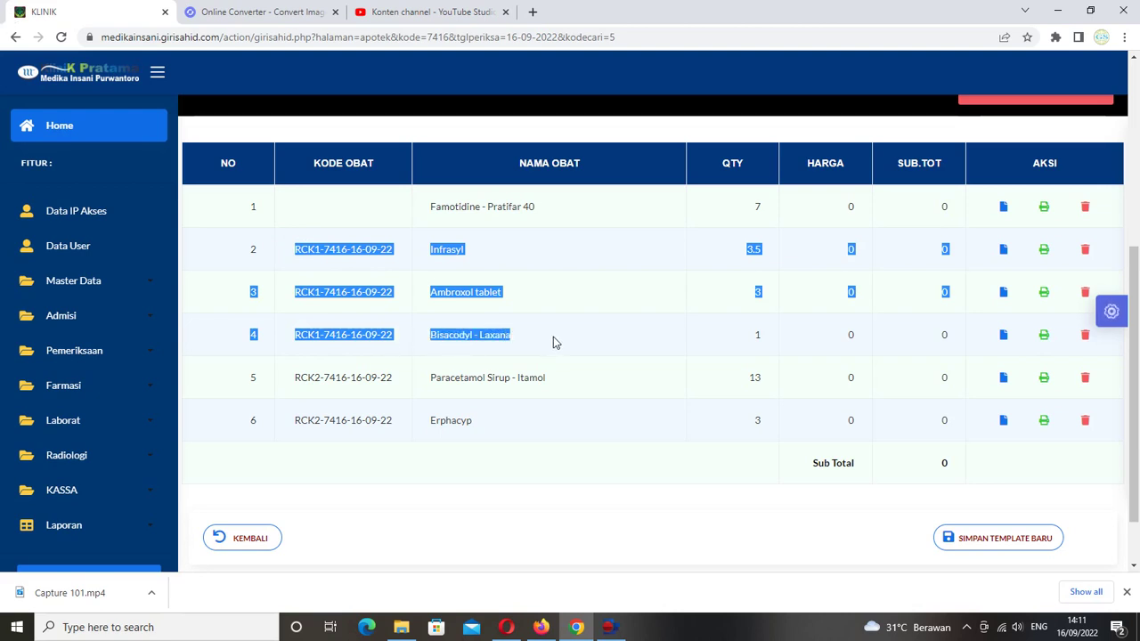
click(292, 382)
click(294, 381)
drag(294, 381, 454, 426)
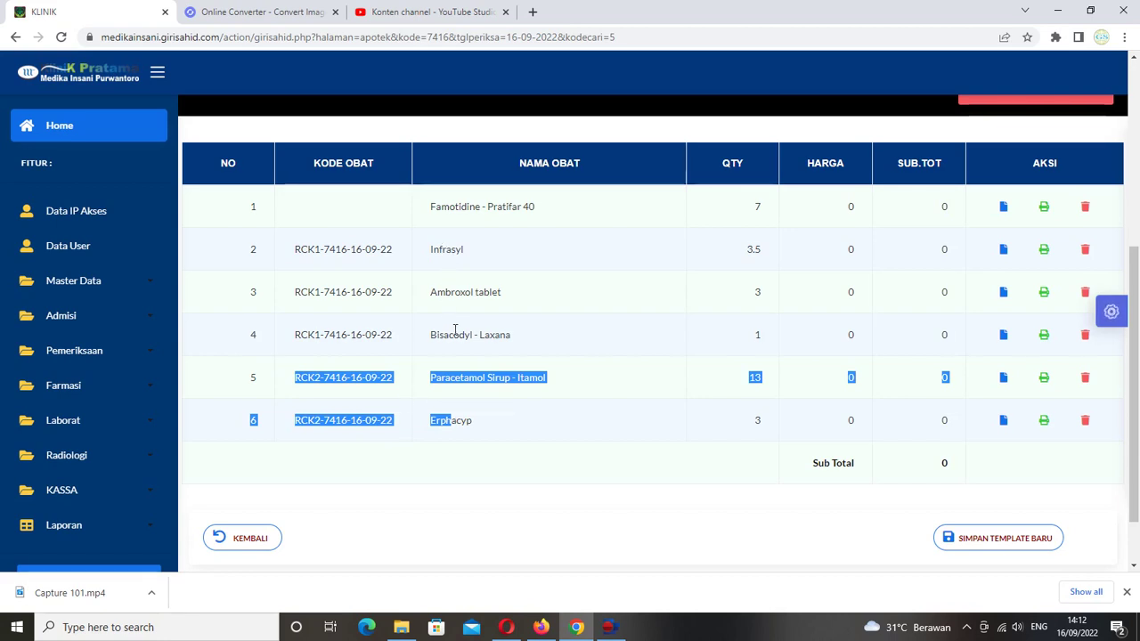
scroll(455, 328, up, 1)
scroll(455, 329, up, 2)
scroll(455, 330, down, 3)
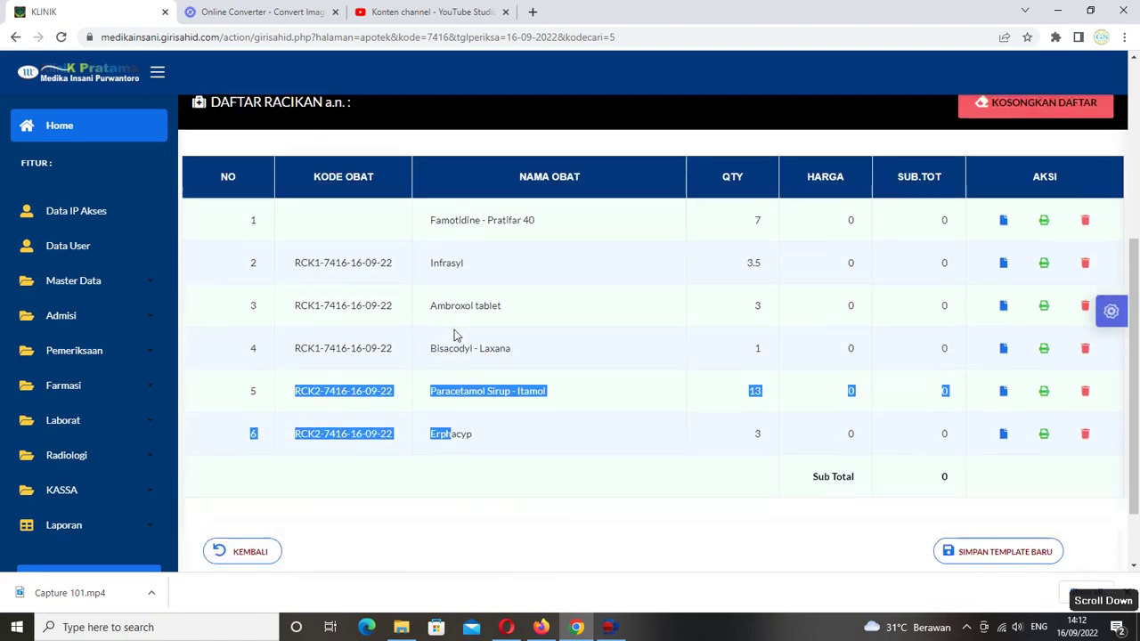
Set the quantity of Infrasyl in the prescription to 4.5 and save the change.
click(753, 250)
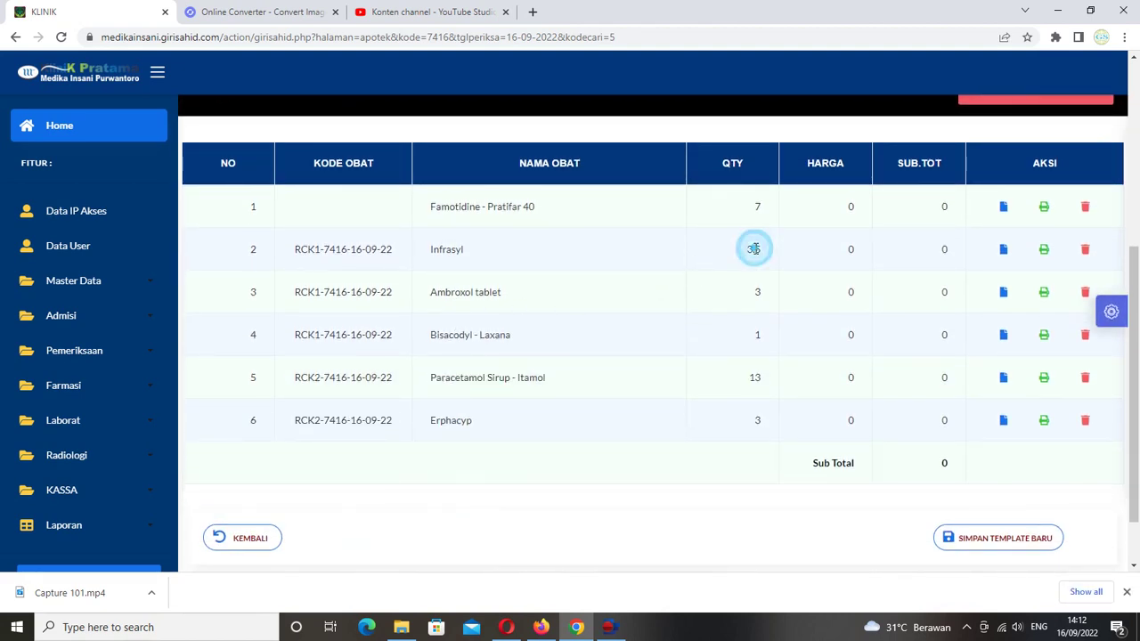
click(1004, 254)
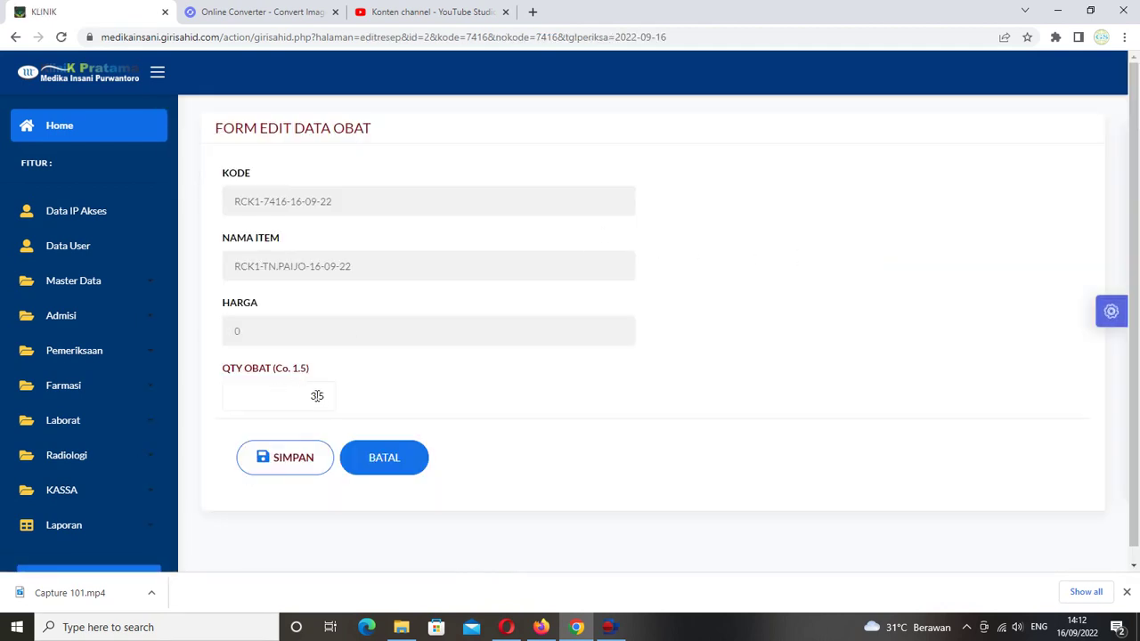
click(317, 395)
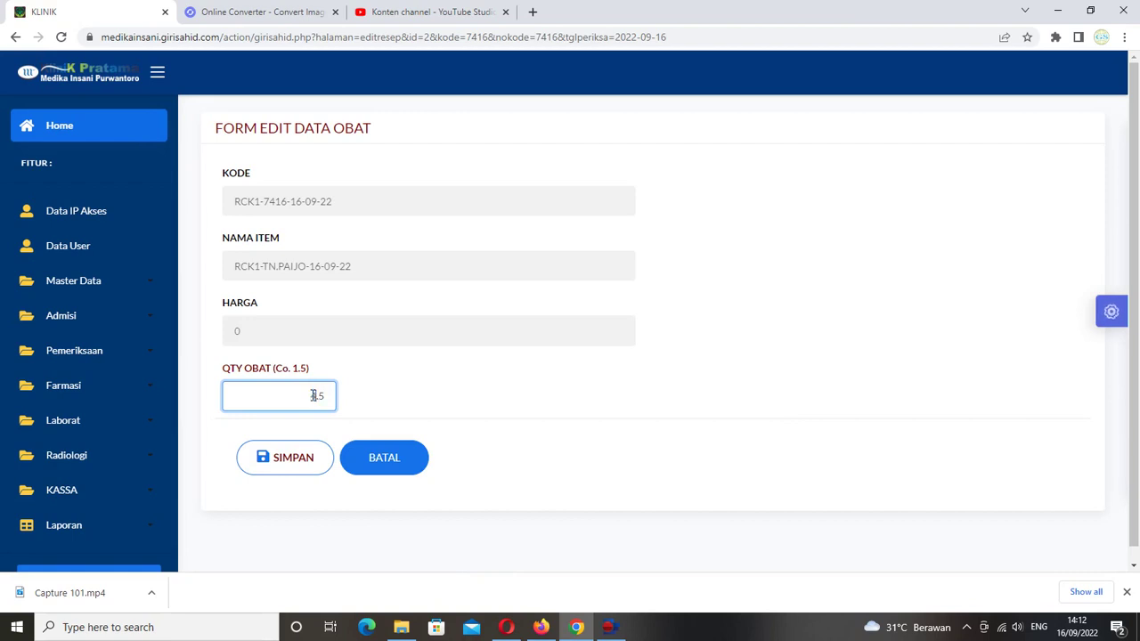
click(297, 460)
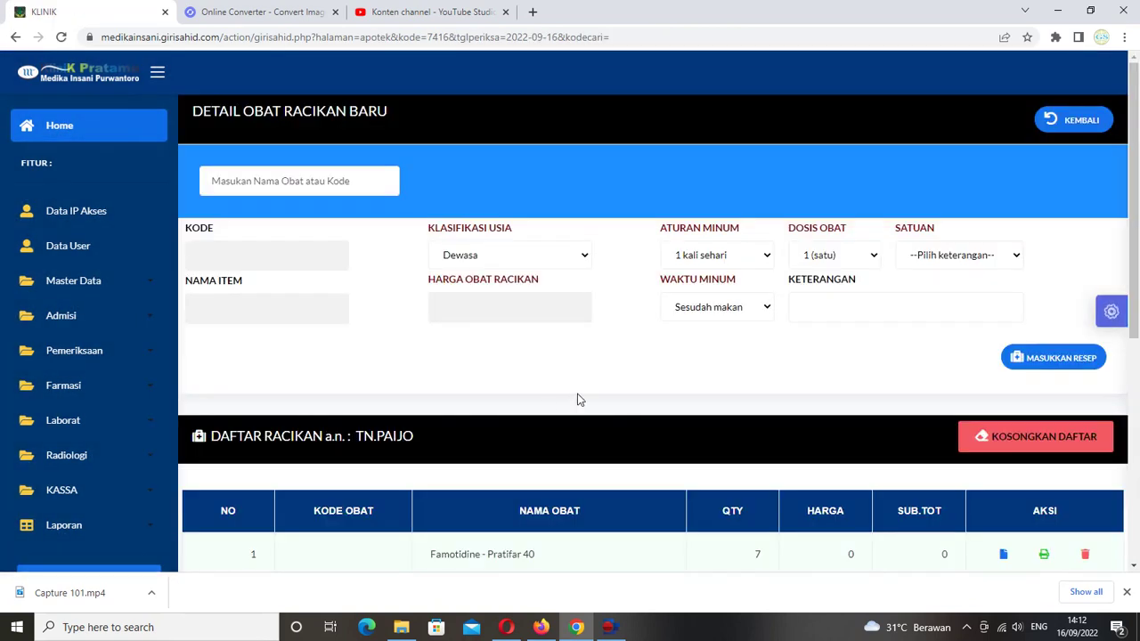
Review the updated medicine list and preview the print label for Ambroxol tablet without printing it.
scroll(634, 387, down, 3)
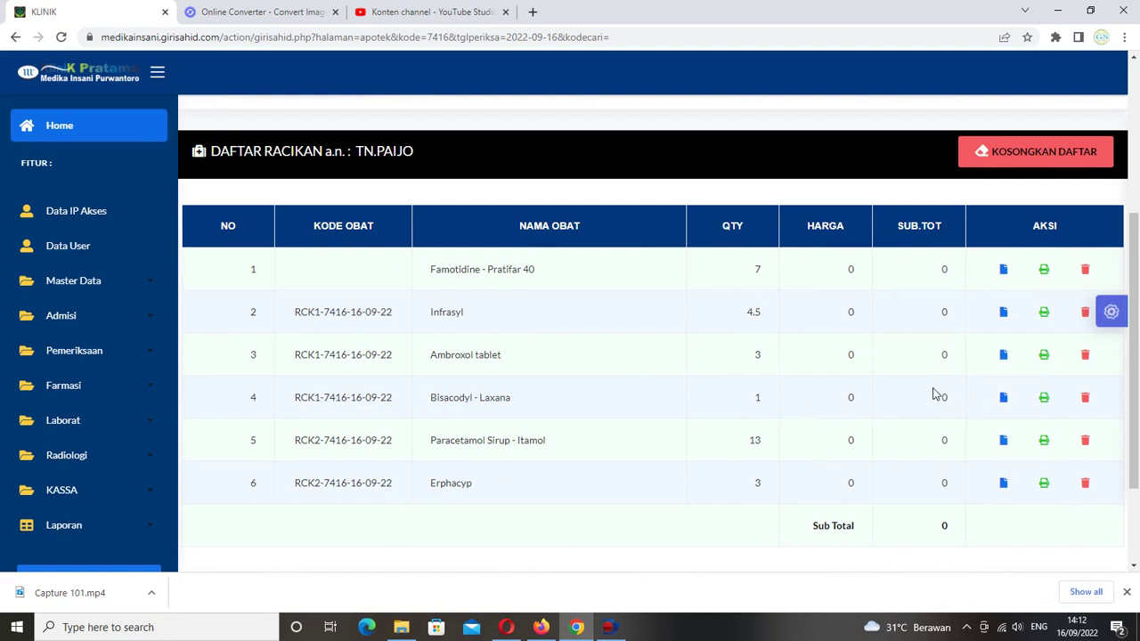
scroll(936, 394, down, 2)
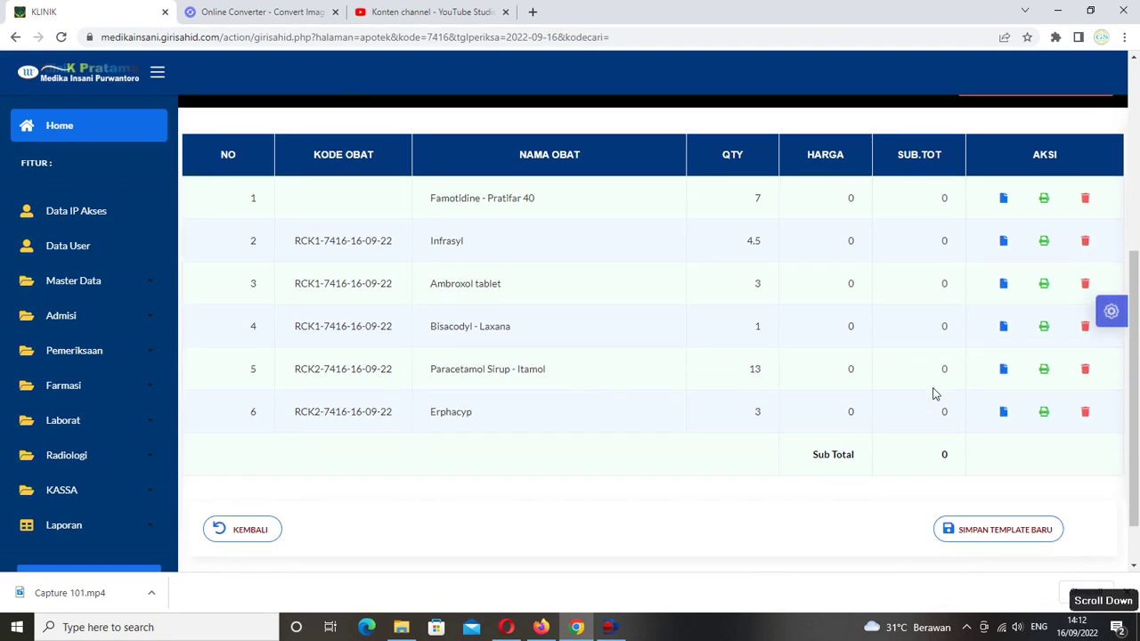
scroll(935, 394, down, 1)
scroll(657, 395, up, 4)
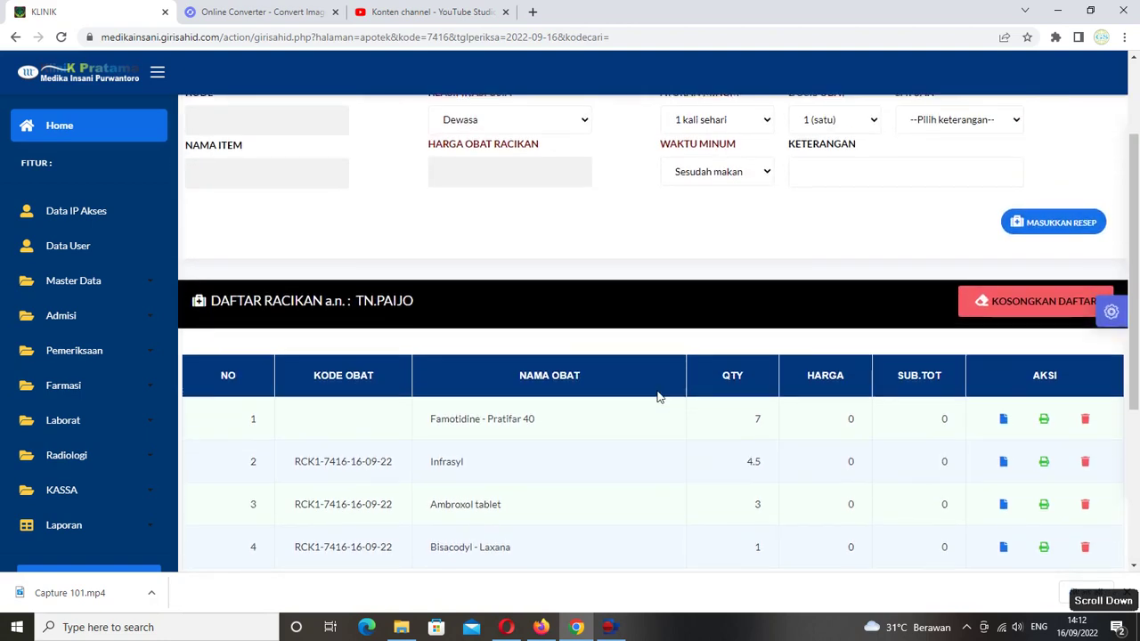
scroll(657, 395, down, 4)
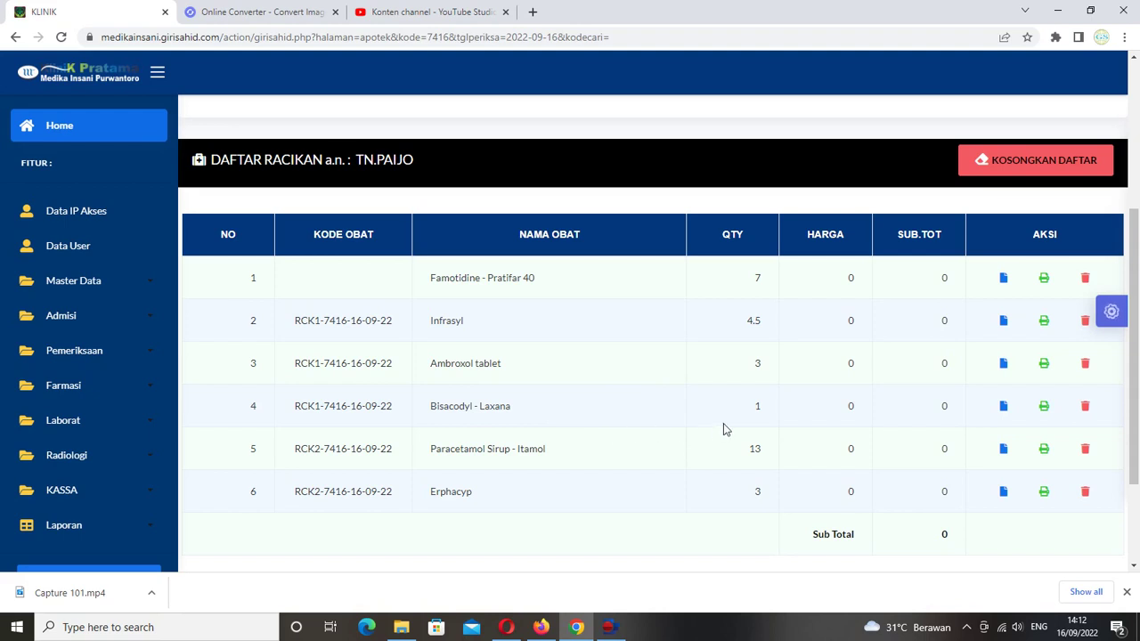
click(1044, 364)
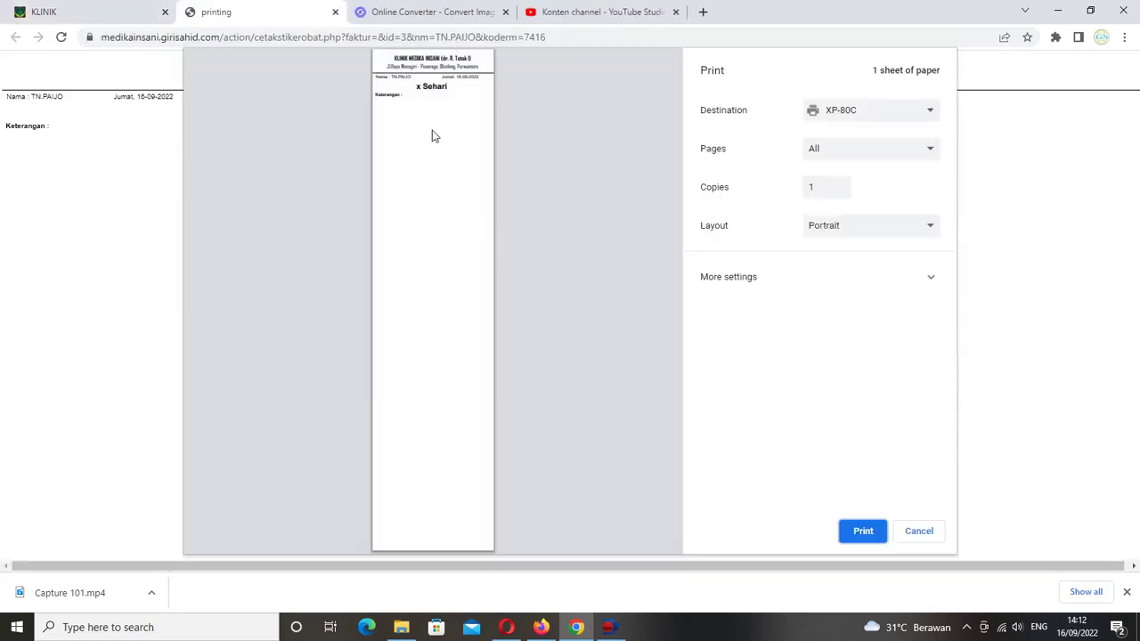
click(921, 532)
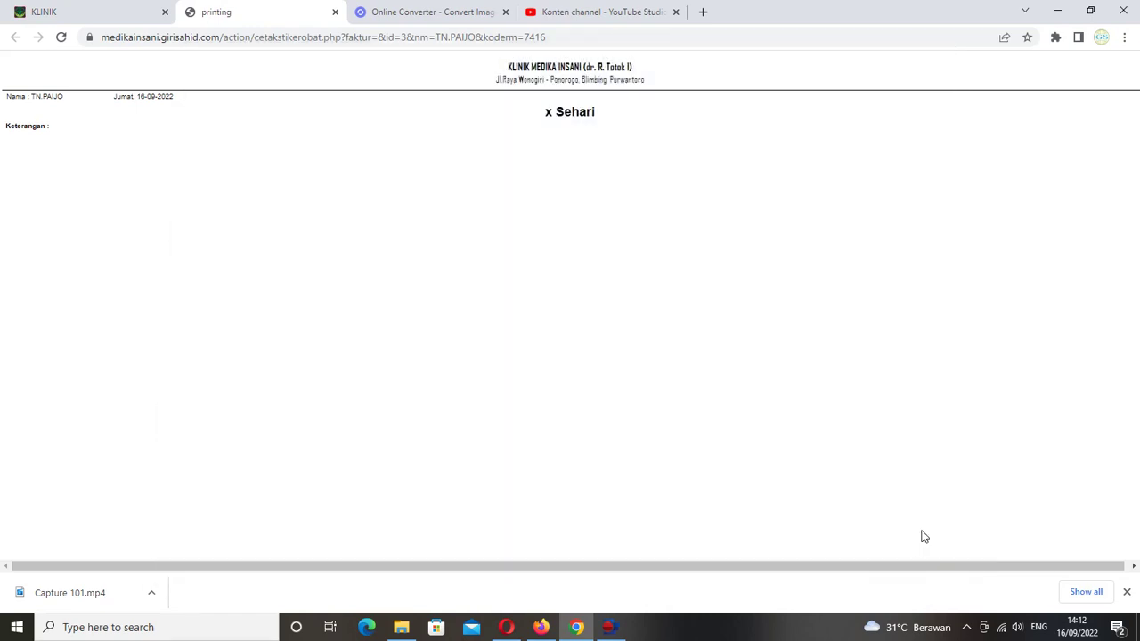
click(334, 13)
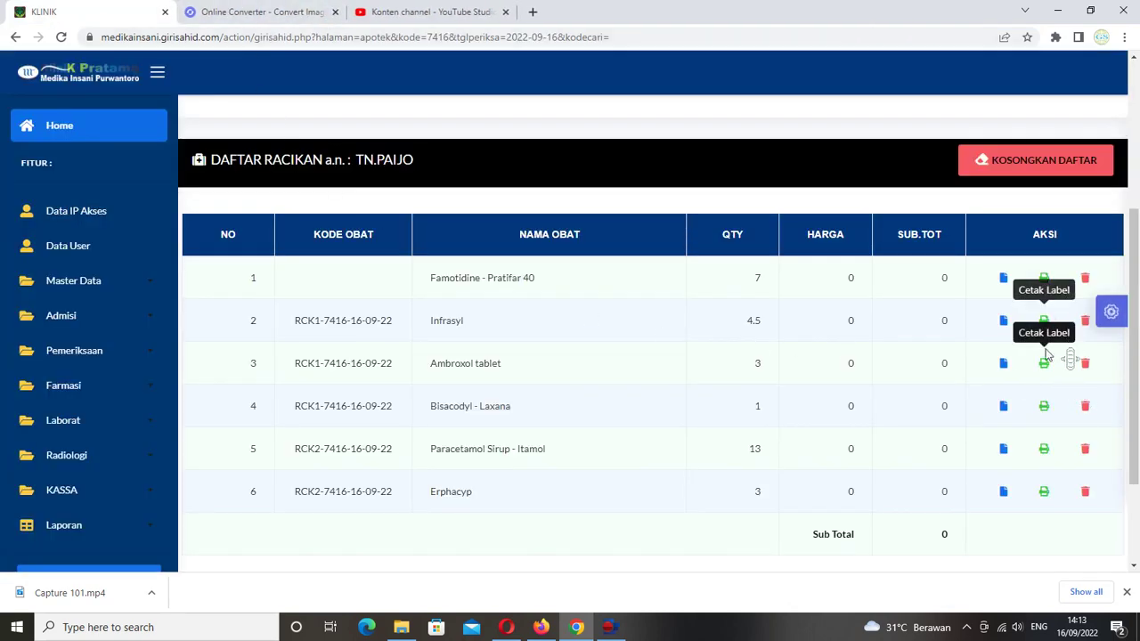
Preview the print label for Paracetamol Sirup - Itamol, cancel printing and close the label page.
click(1044, 452)
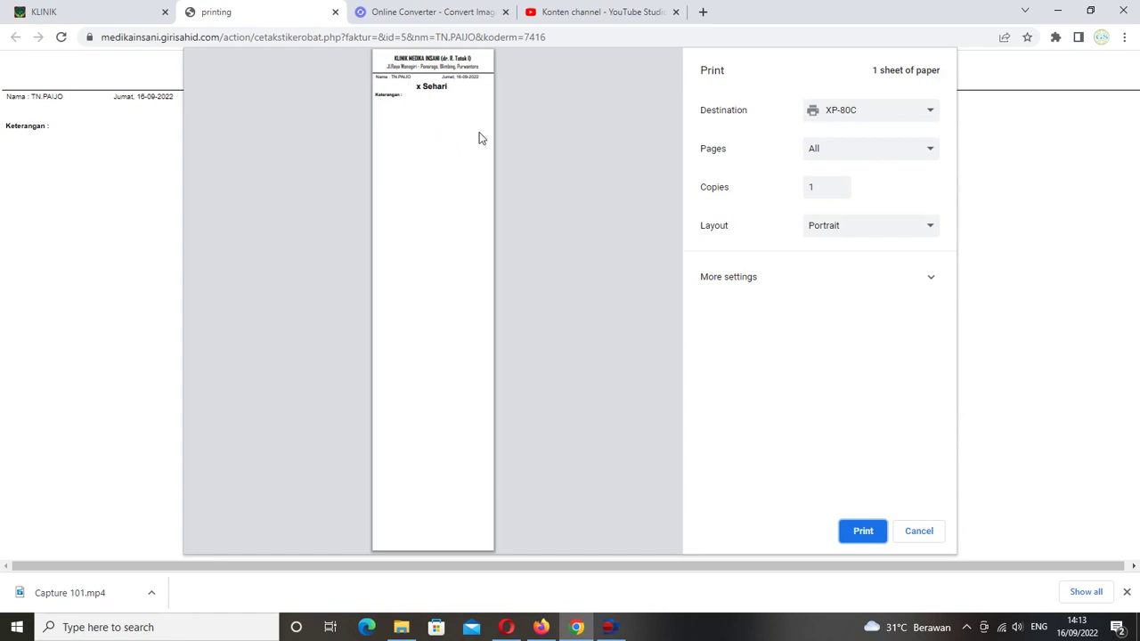
click(919, 532)
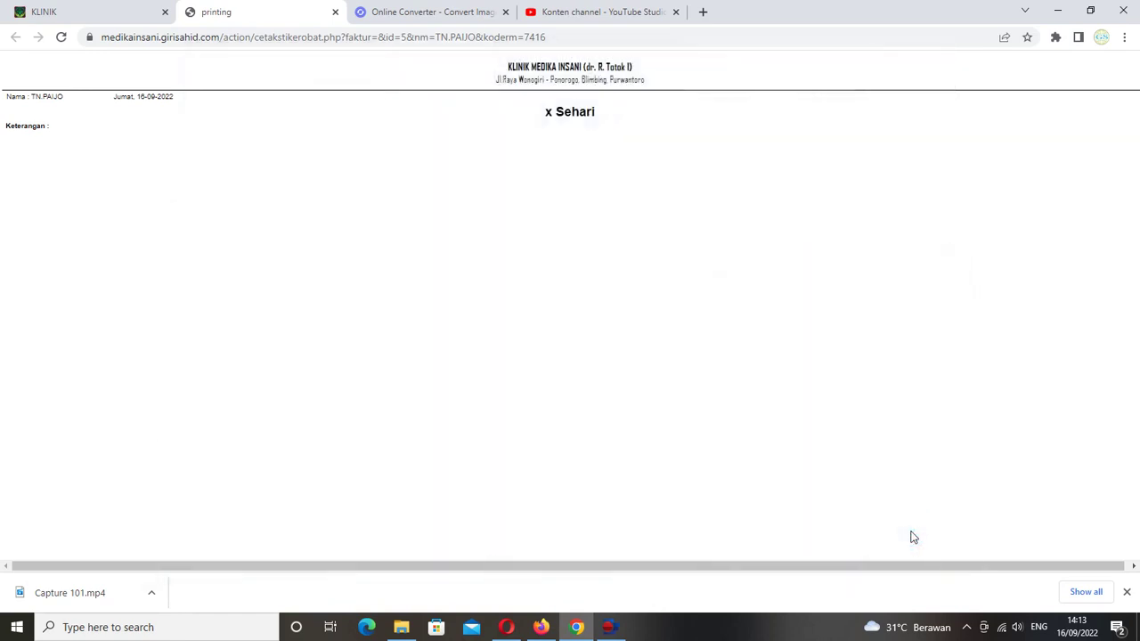
click(335, 11)
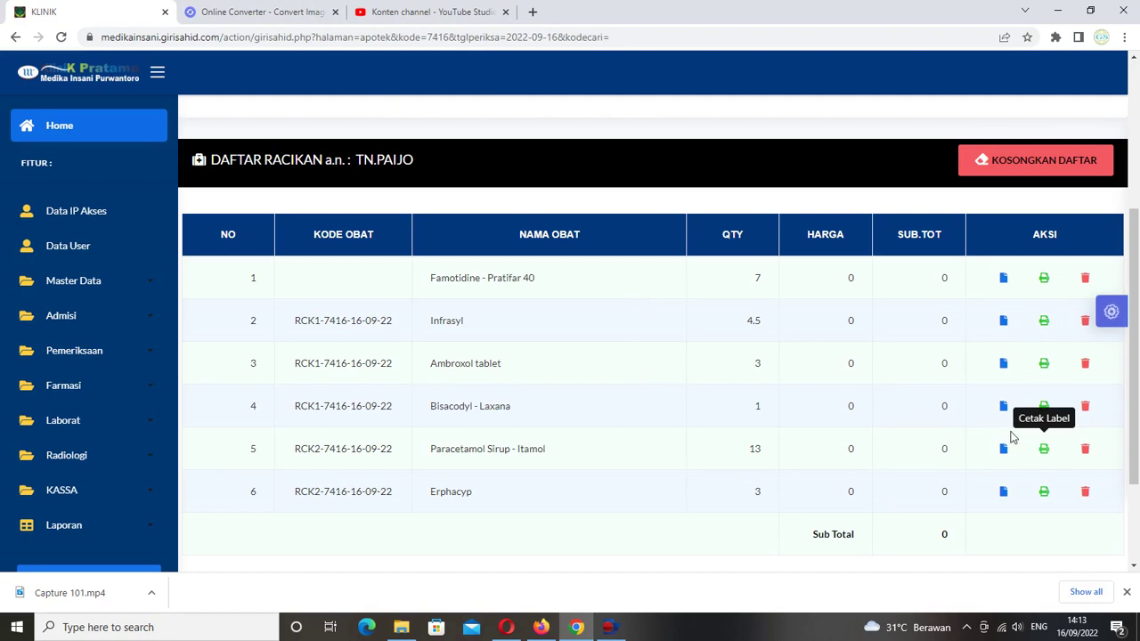
Preview the print label for Erphacyp, cancel printing and close the label page.
click(1044, 495)
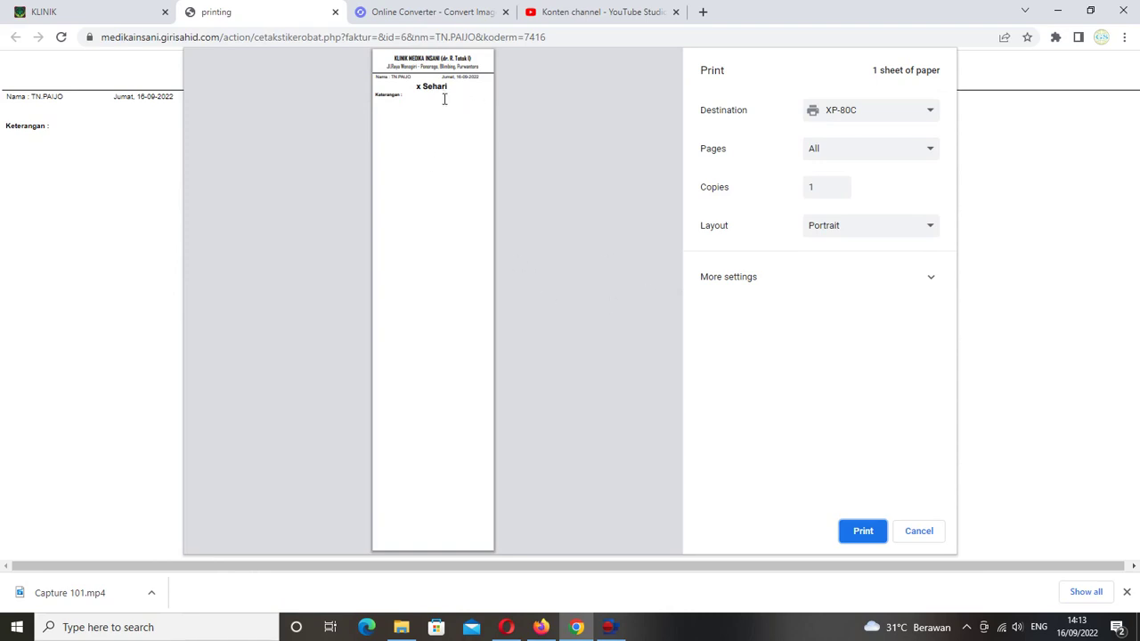
click(918, 533)
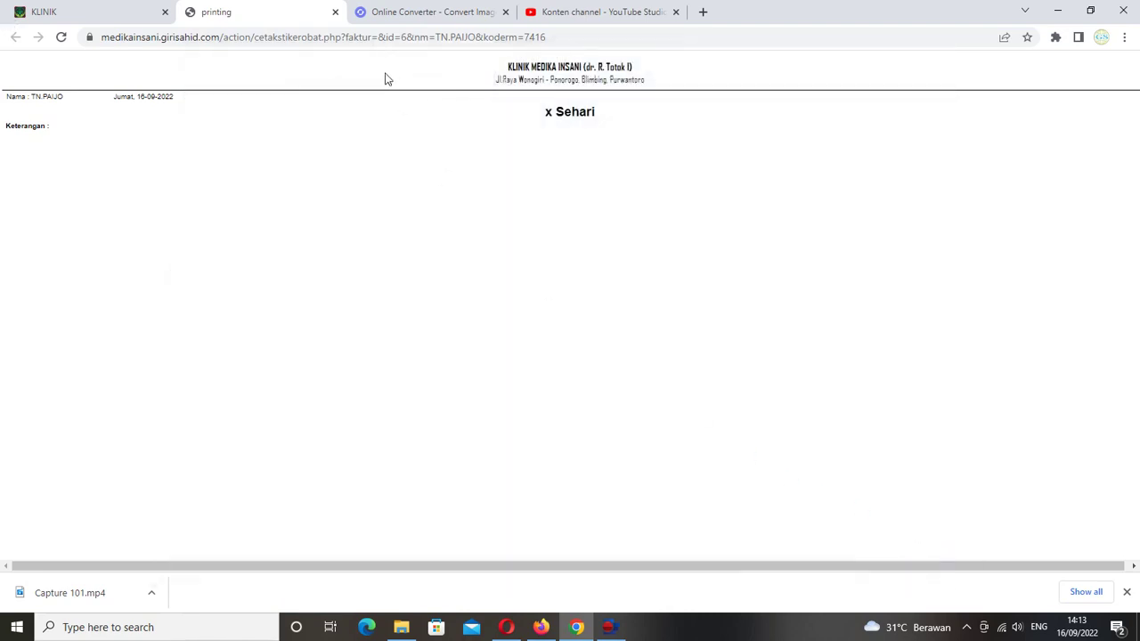
click(335, 13)
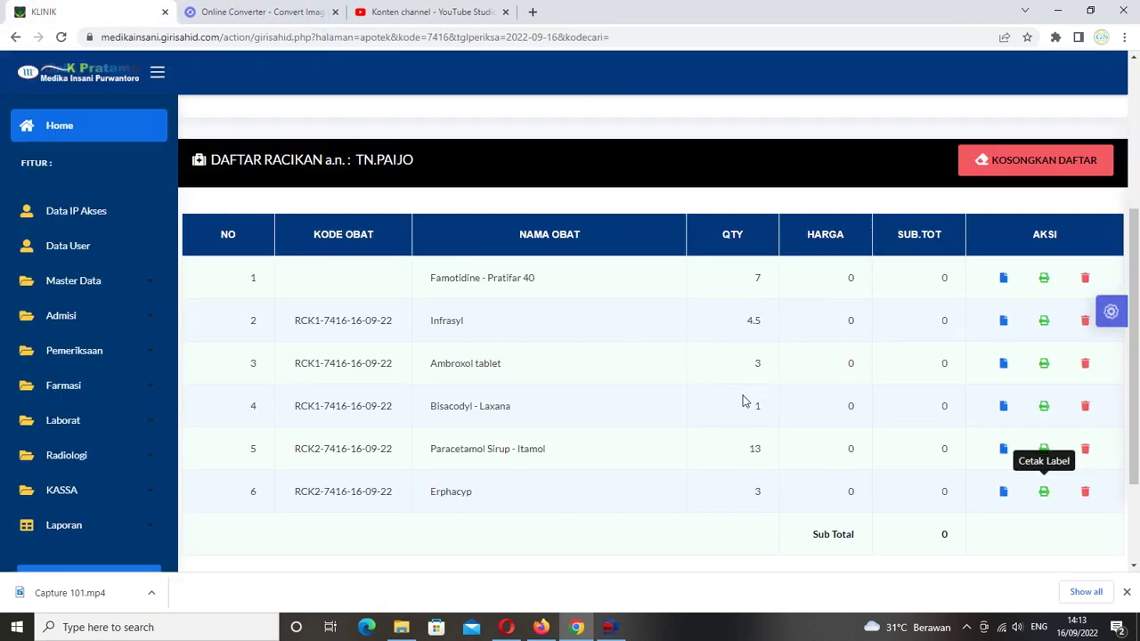
Save the compounded medicine list as a new template.
scroll(744, 402, down, 2)
scroll(744, 402, down, 1)
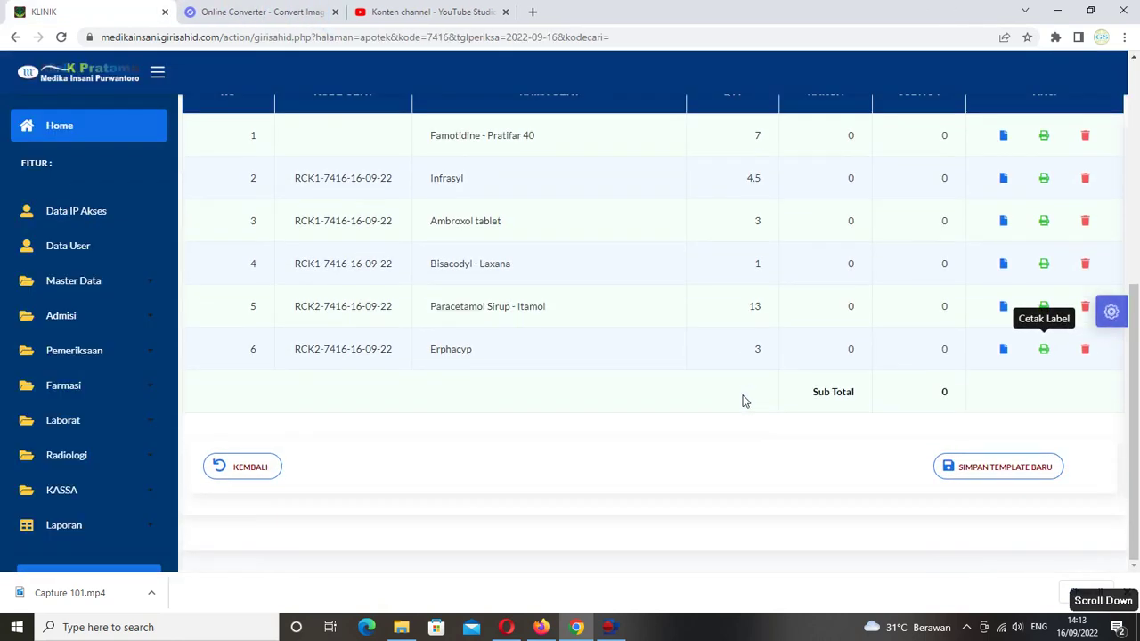
click(995, 472)
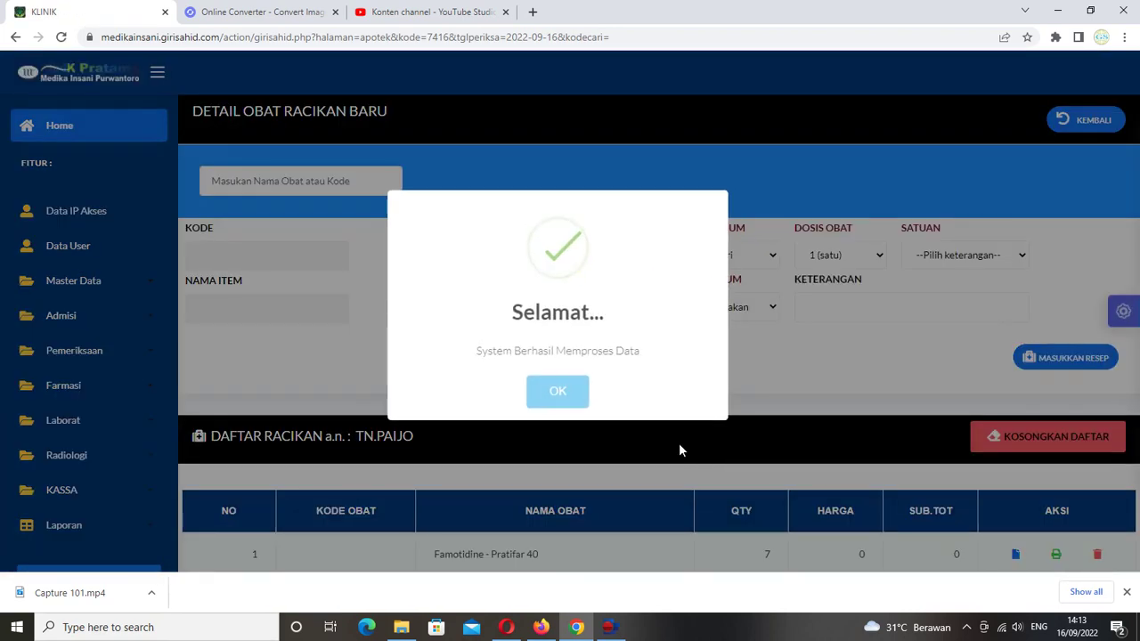
Open the 16-09-2022 examination record of the first patient in the patient history list.
scroll(499, 353, down, 1)
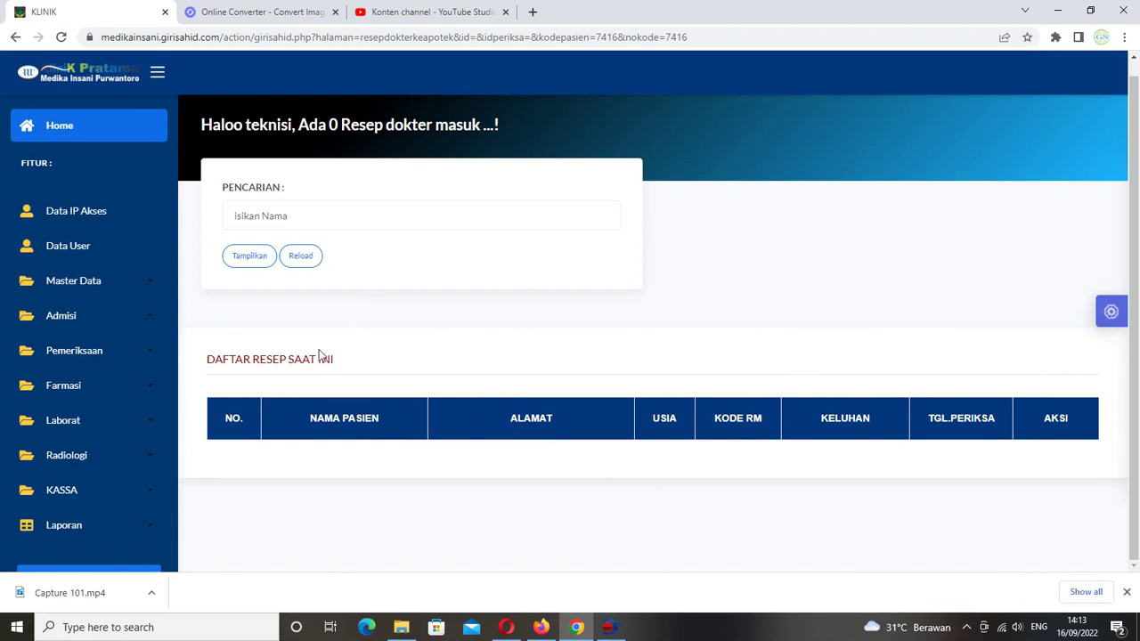
click(83, 360)
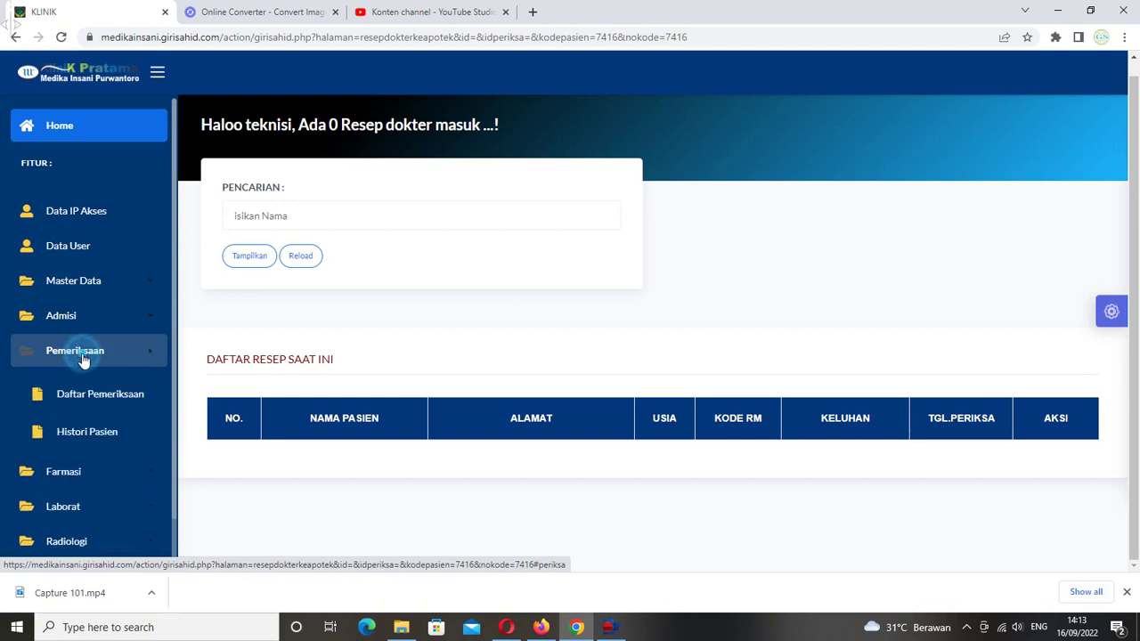
click(107, 436)
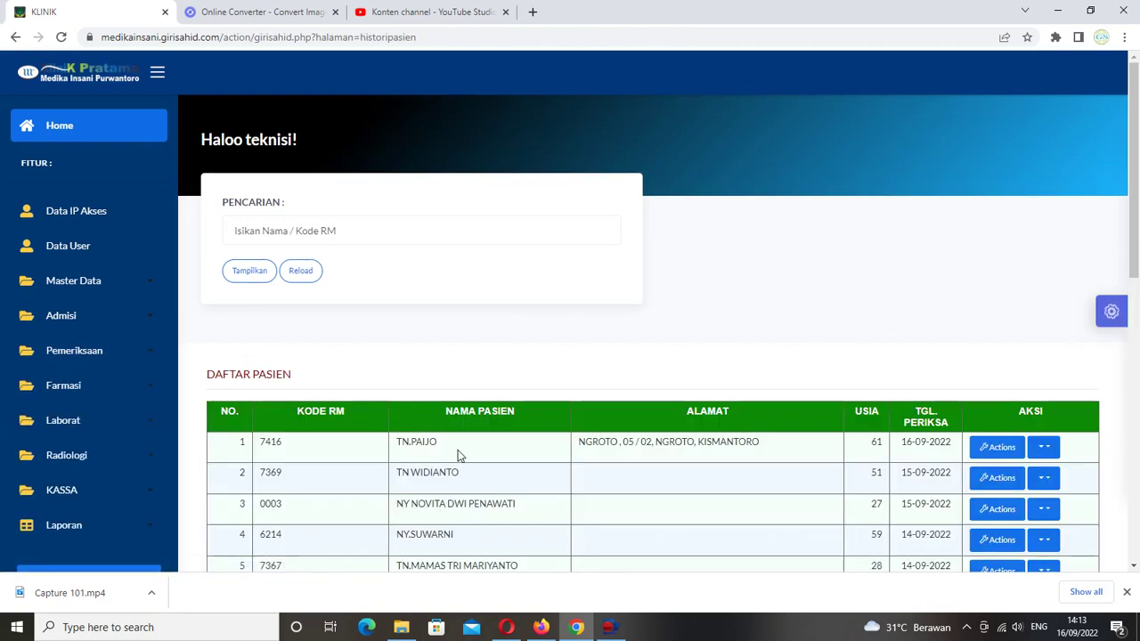
click(1044, 446)
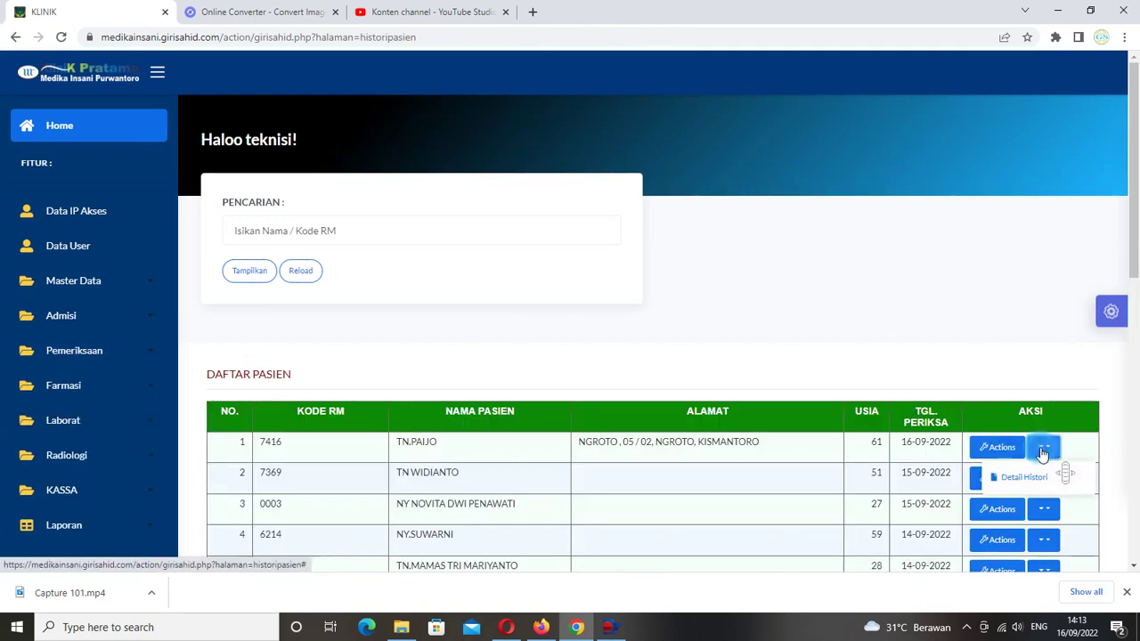
click(1024, 480)
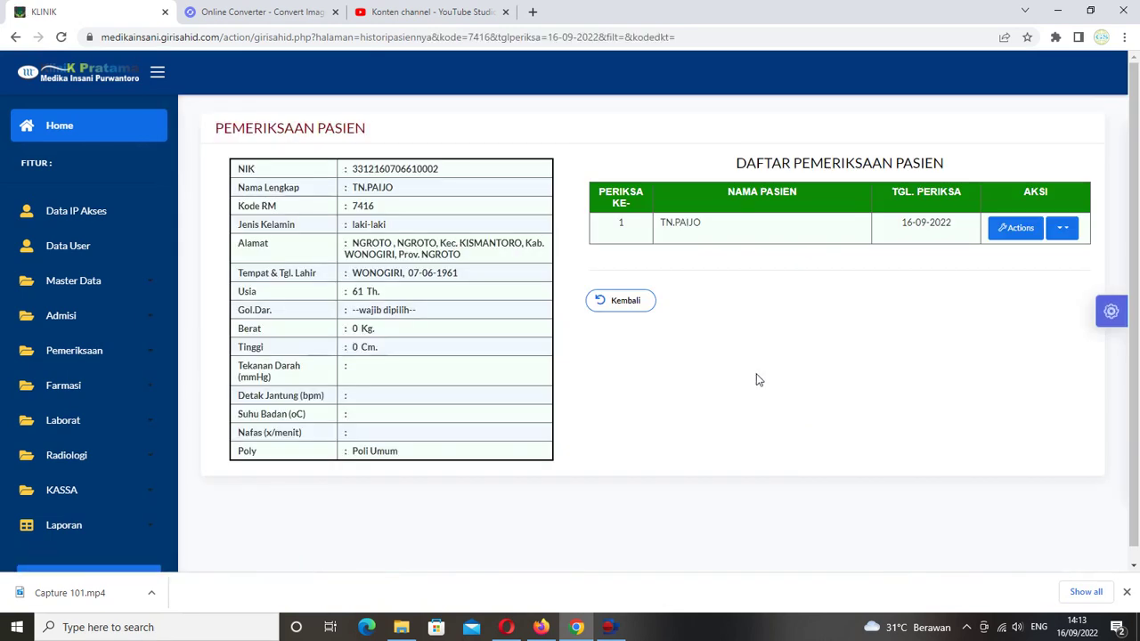
click(1072, 234)
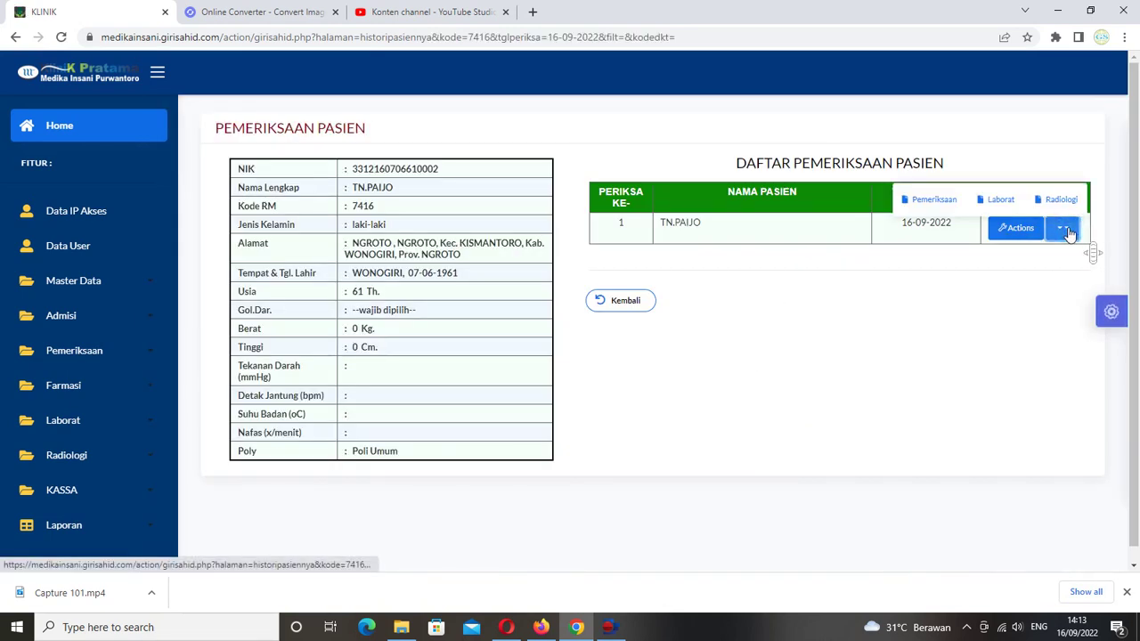
click(931, 198)
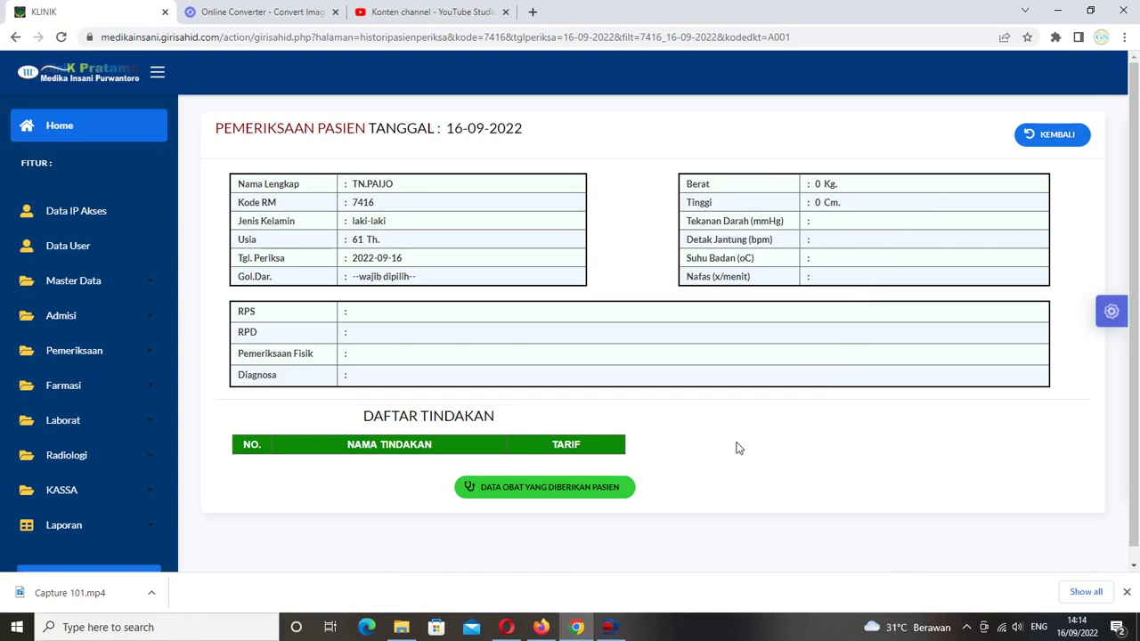
Review the list of medicines given to the patient on 16-09-2022 and return to the examination record.
scroll(723, 460, down, 2)
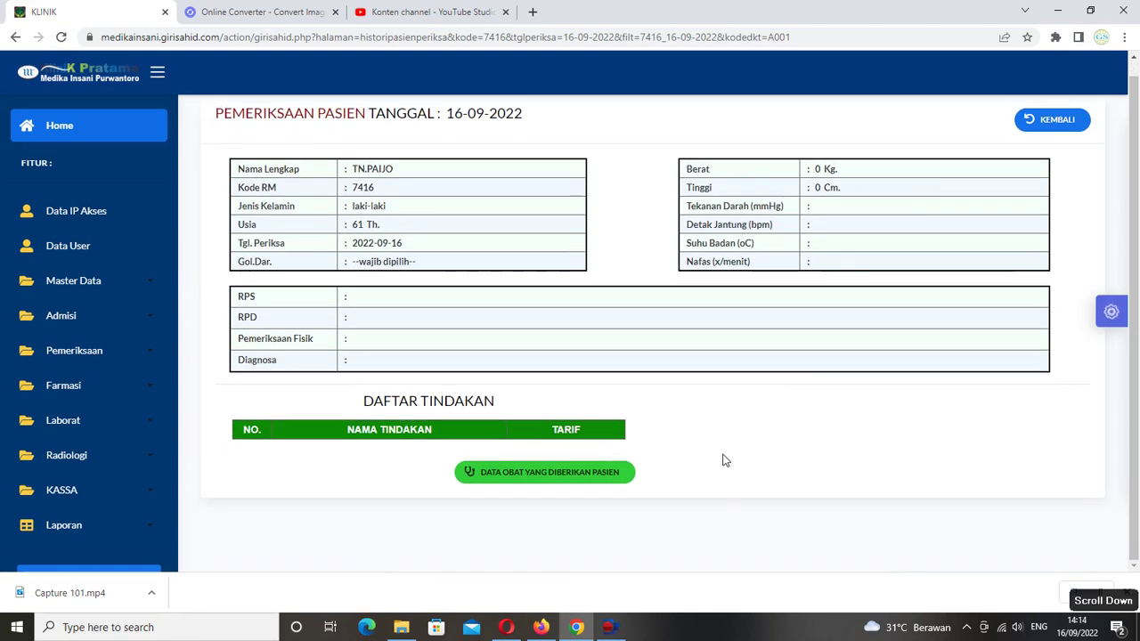
click(550, 477)
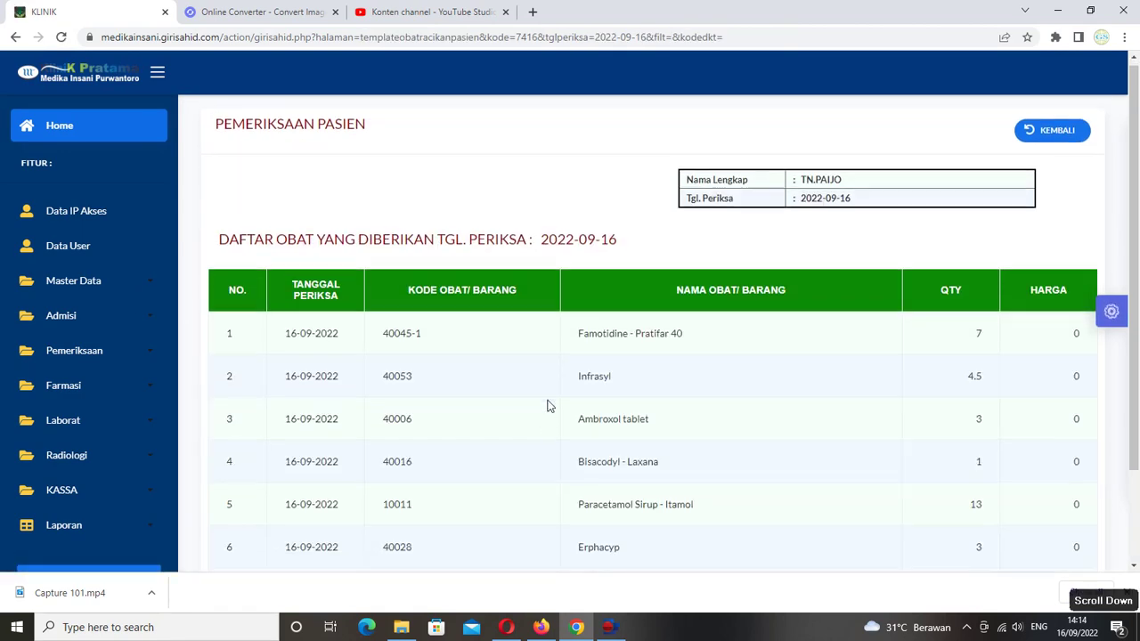
scroll(547, 479, down, 2)
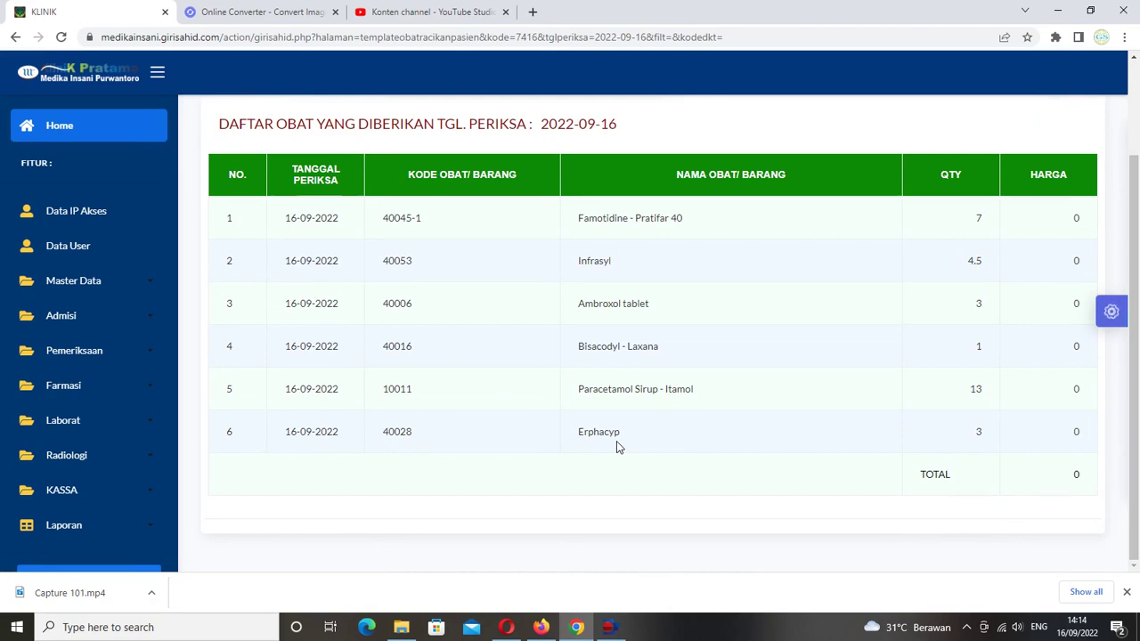
scroll(619, 446, up, 2)
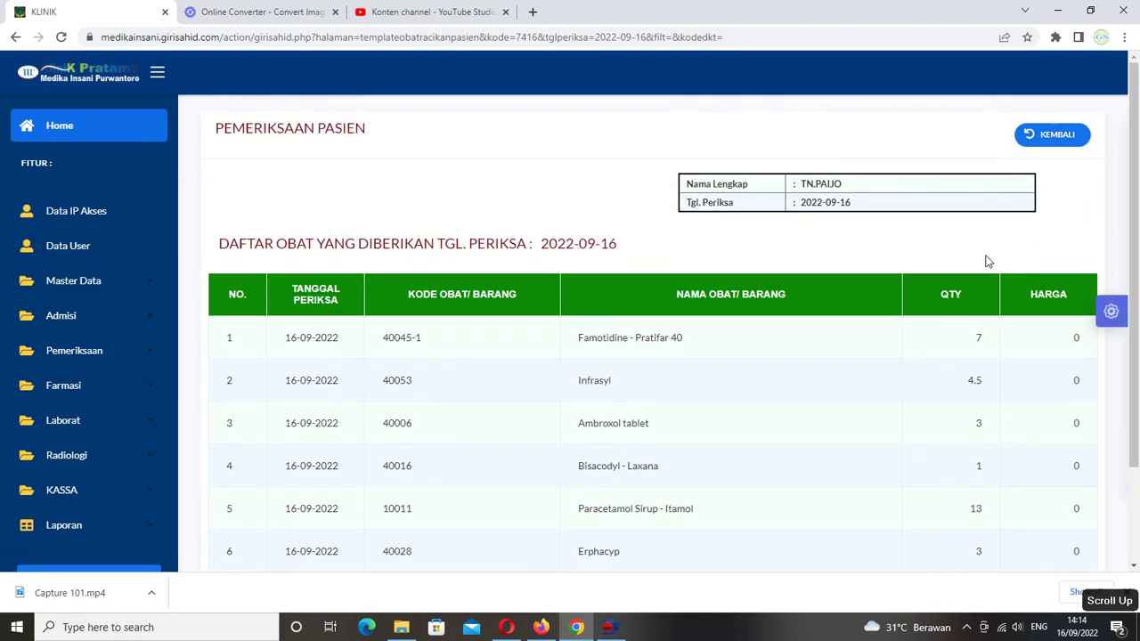
click(1054, 136)
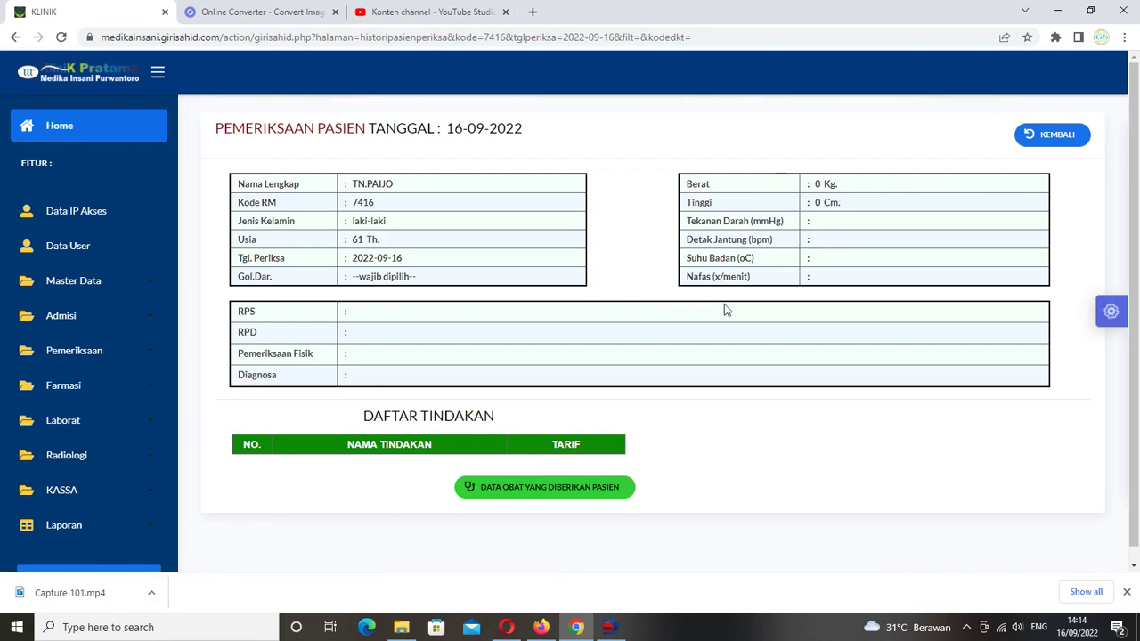
Open a new examination registration for the second patient in the admissions patient data.
click(80, 321)
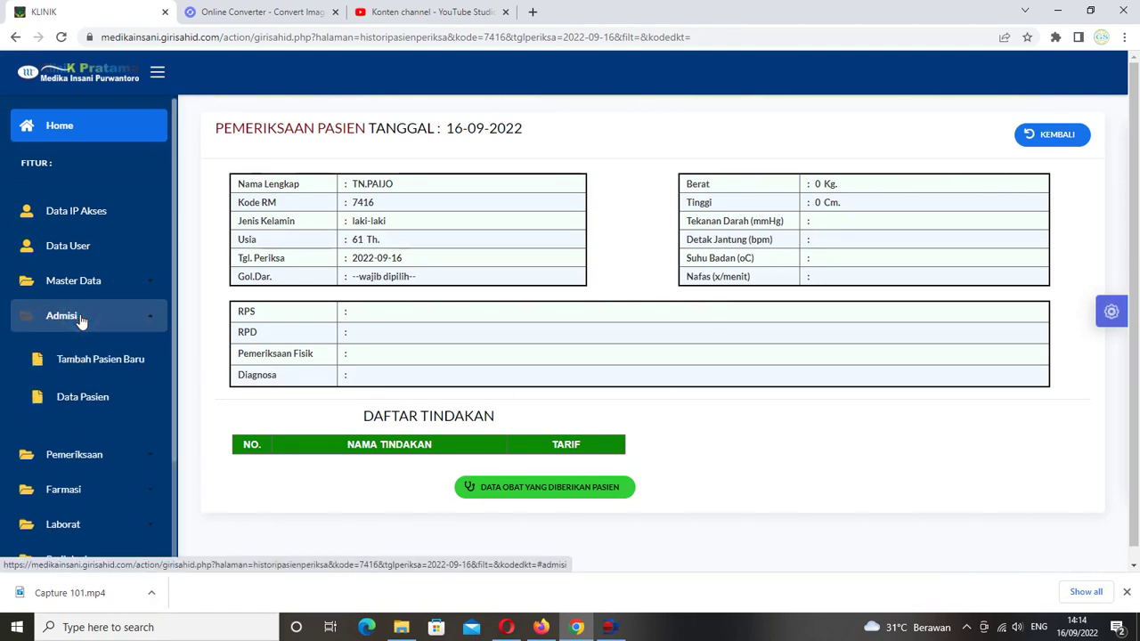
click(83, 398)
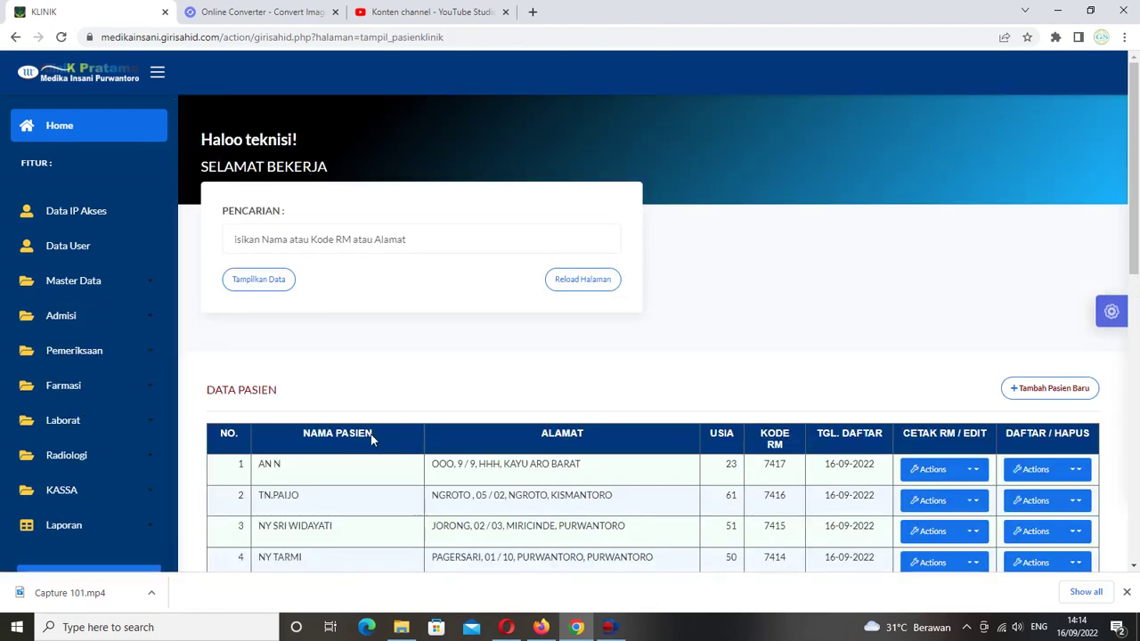
scroll(498, 456, down, 1)
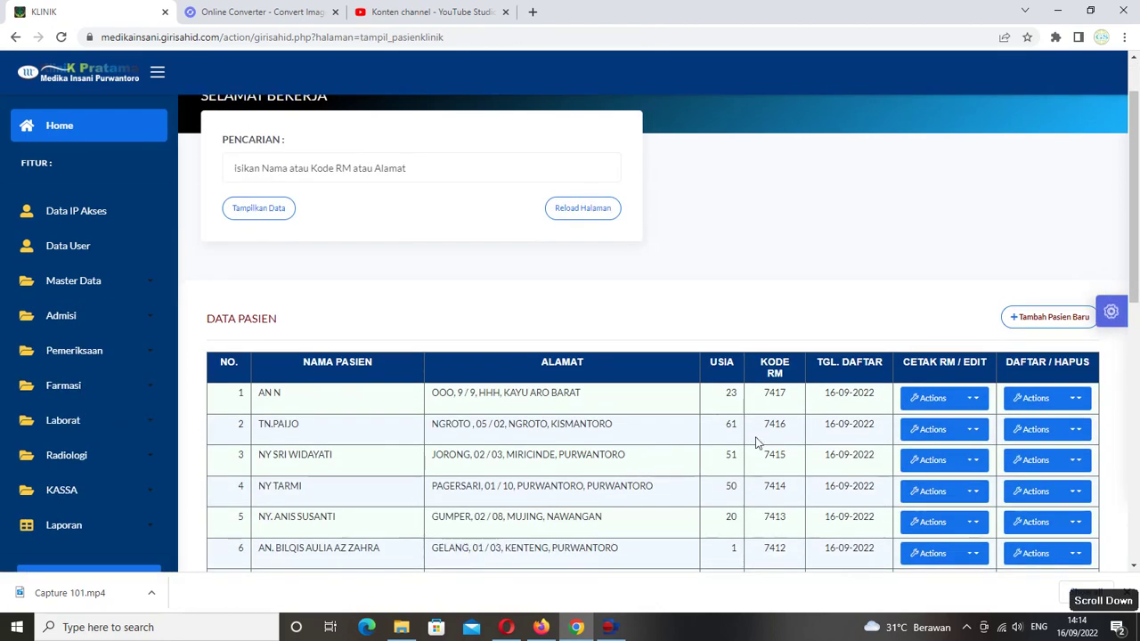
click(1077, 432)
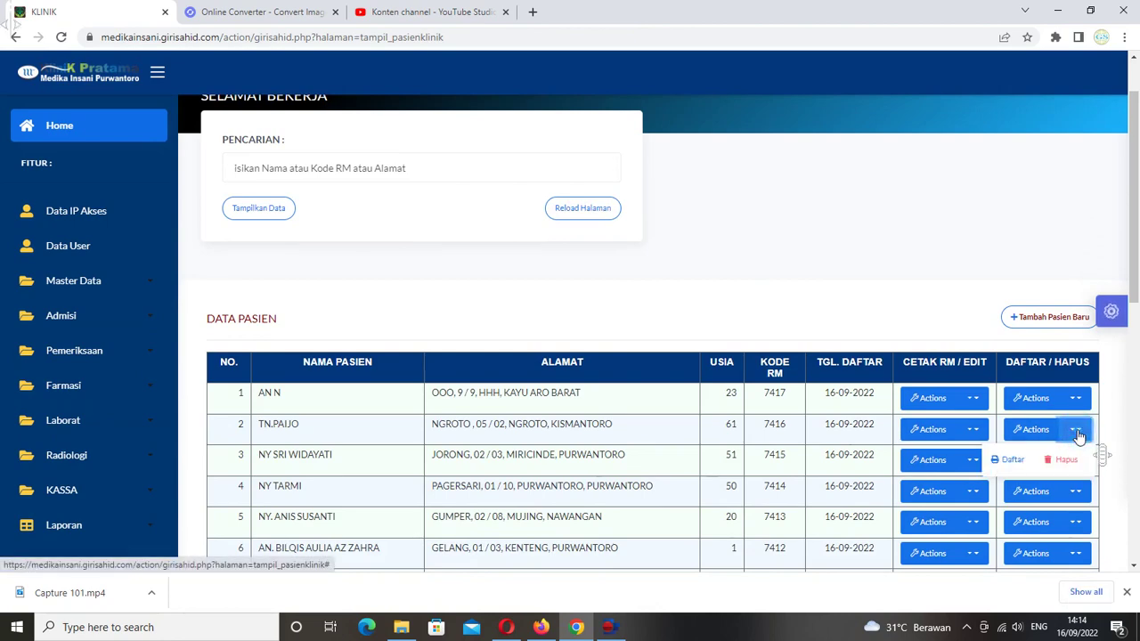
click(1022, 464)
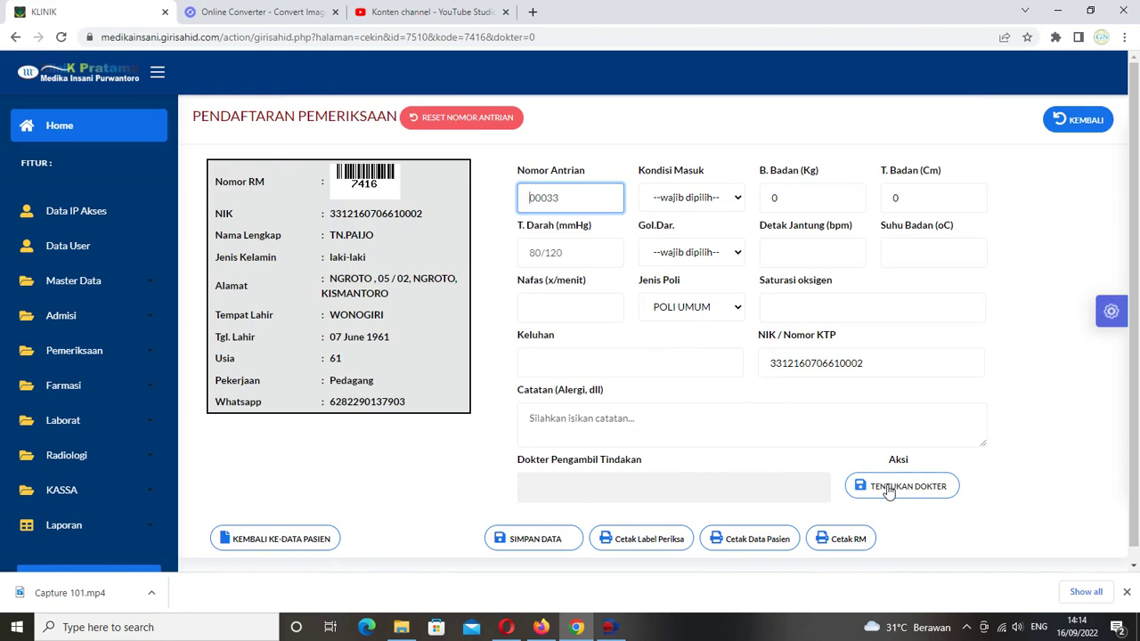
Assign the listed general doctor to the examination registration and save it, leaving the other fields at their defaults.
click(888, 491)
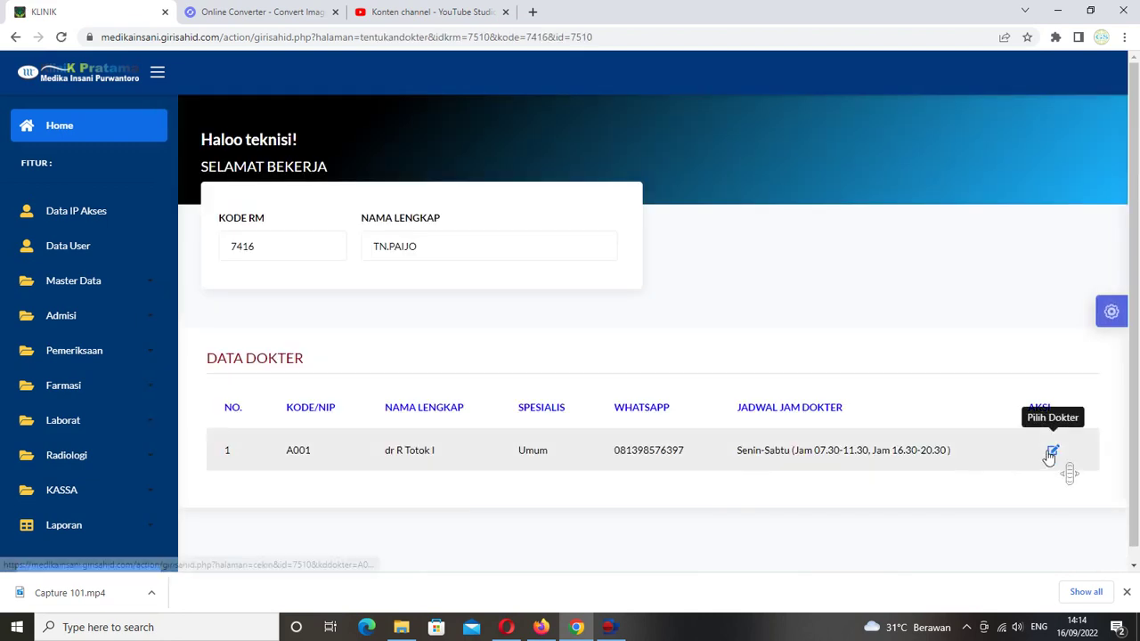
click(1053, 453)
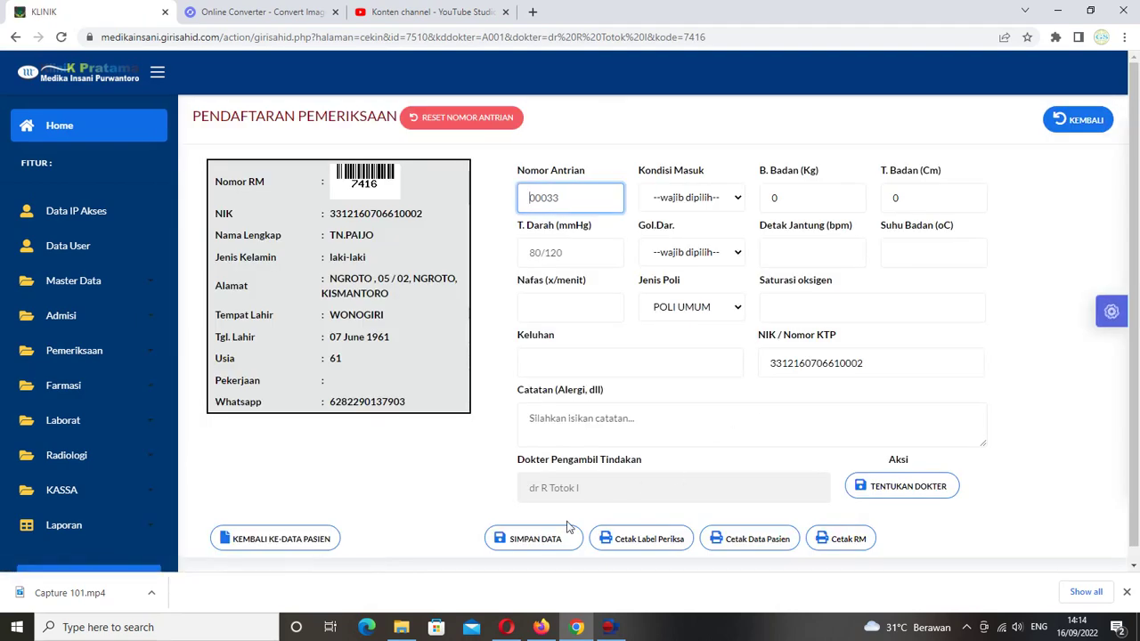
click(555, 537)
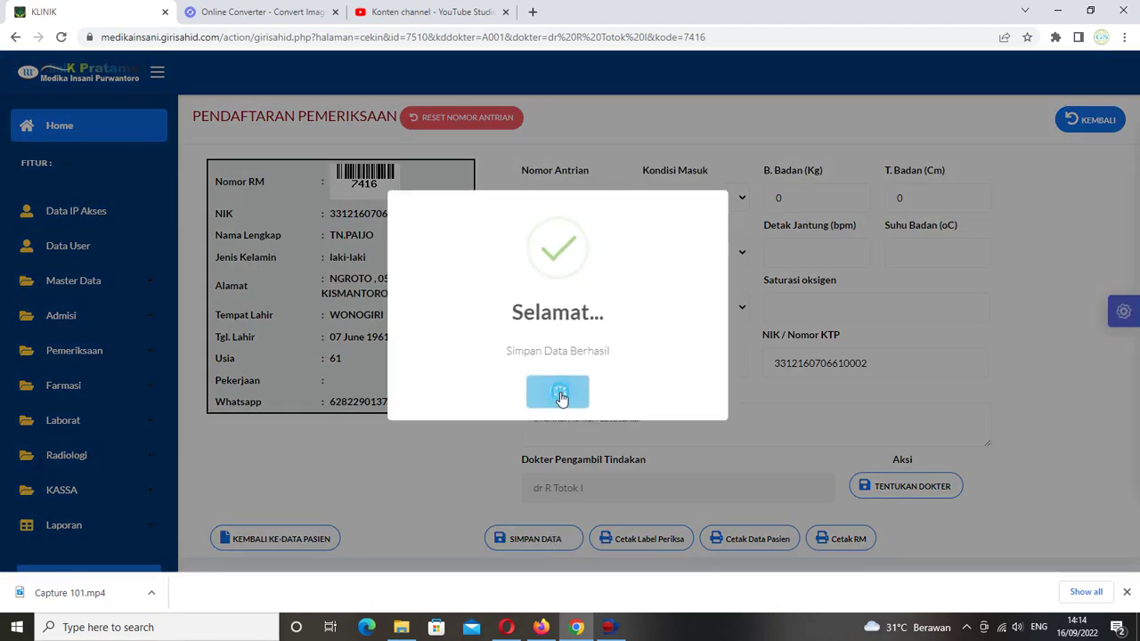
click(560, 393)
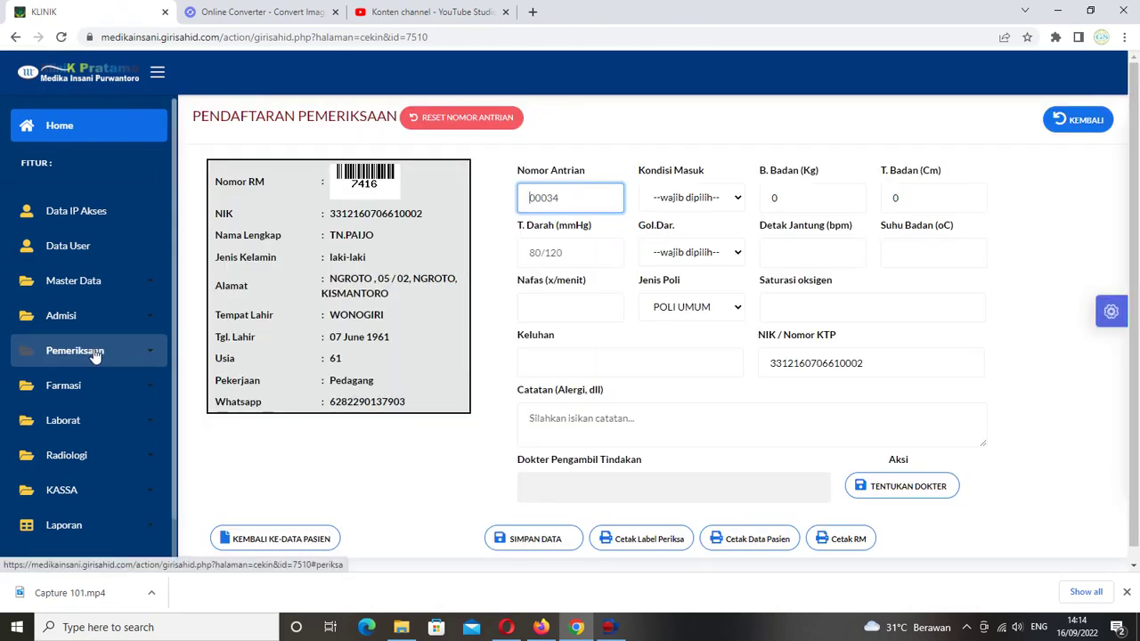
Open the treatment form for queue number 00033 from the list of patients awaiting examination.
click(64, 127)
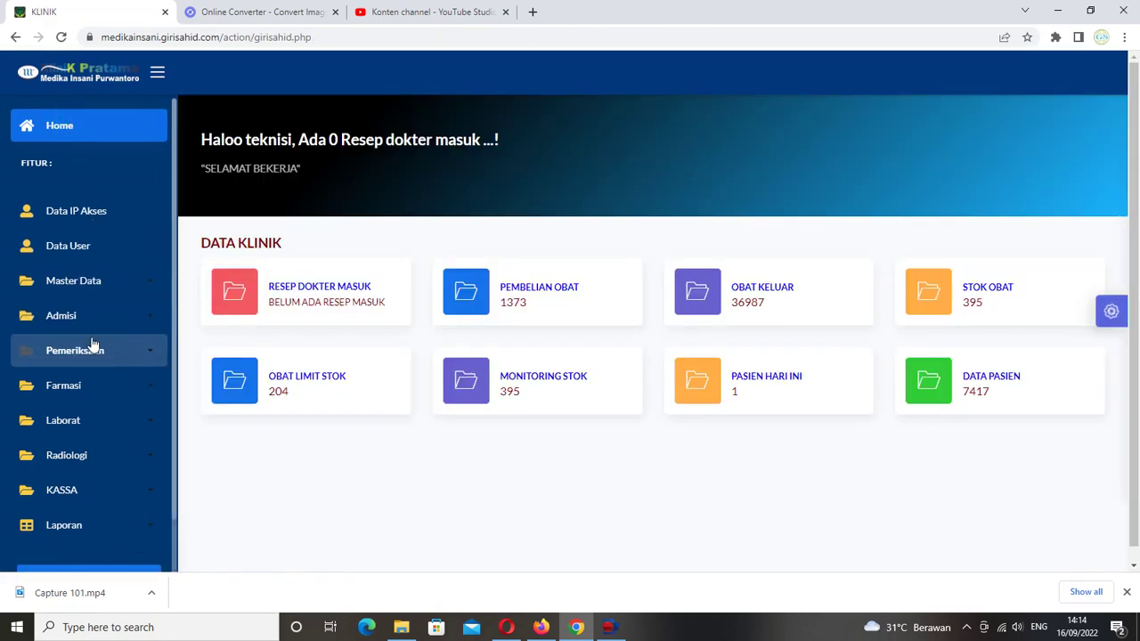
click(89, 352)
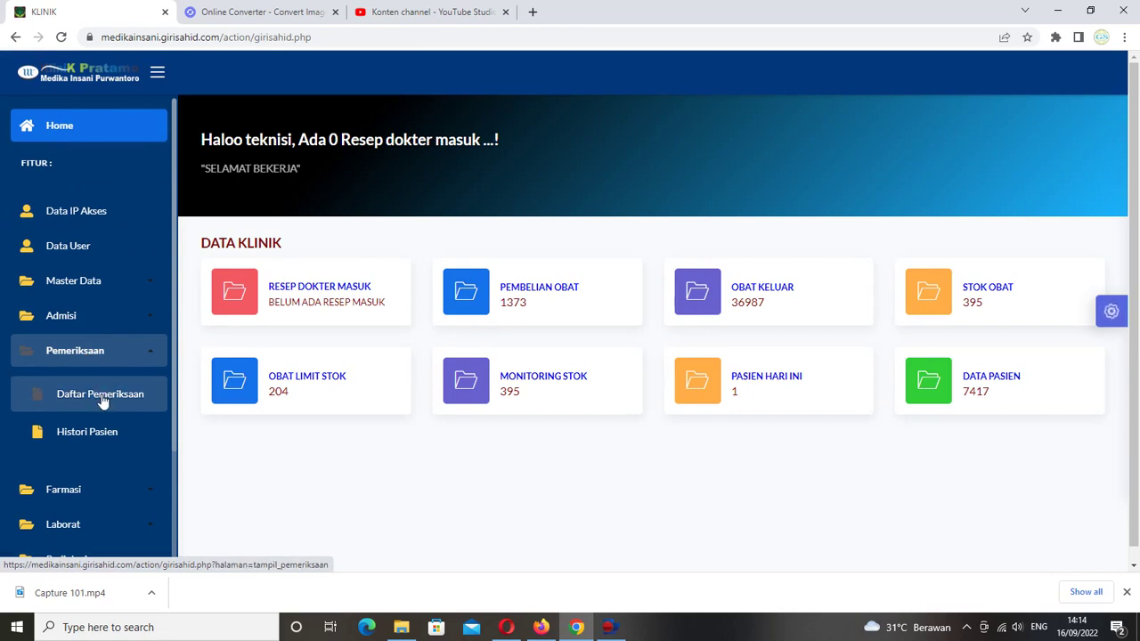
click(100, 398)
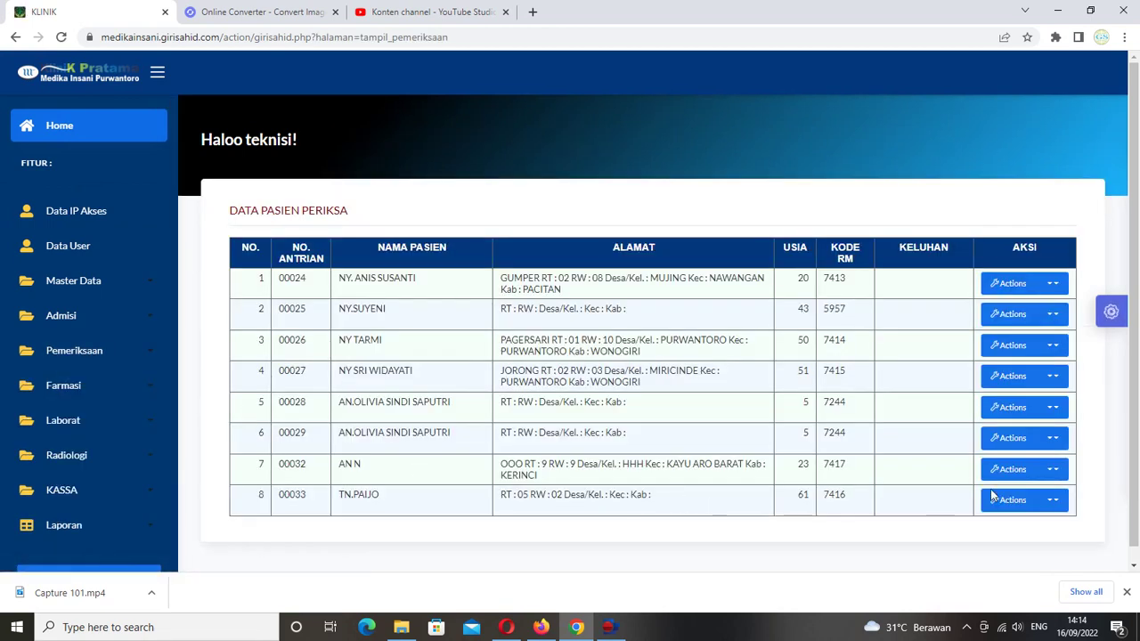
click(1053, 500)
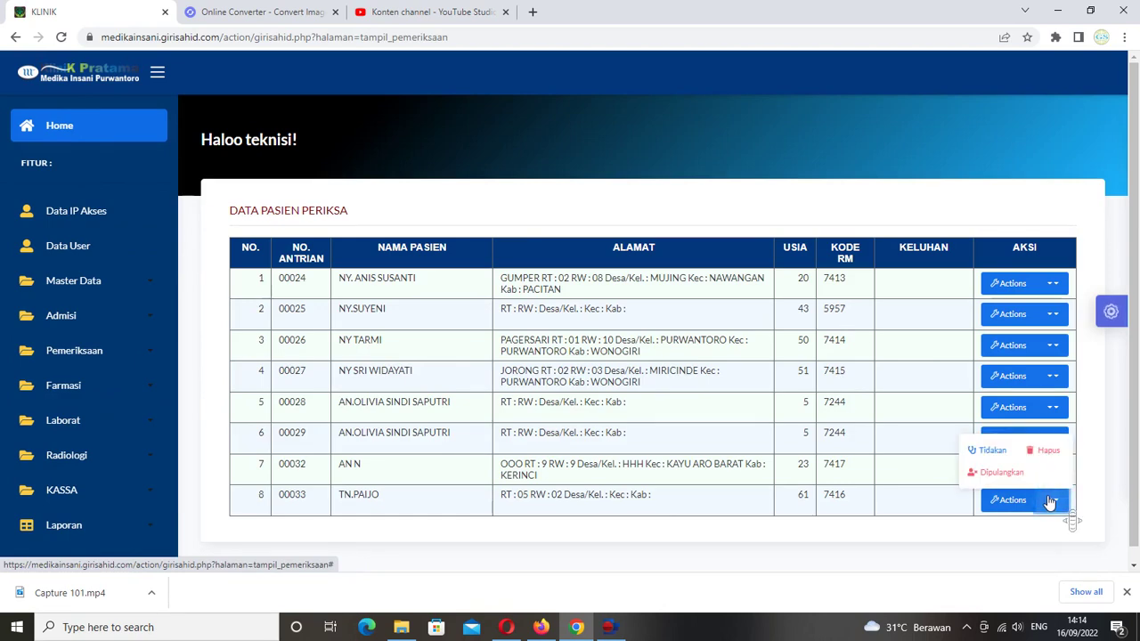
click(991, 452)
Save the examination form with its notes left blank and open the doctor's prescription for the patient.
scroll(680, 420, down, 2)
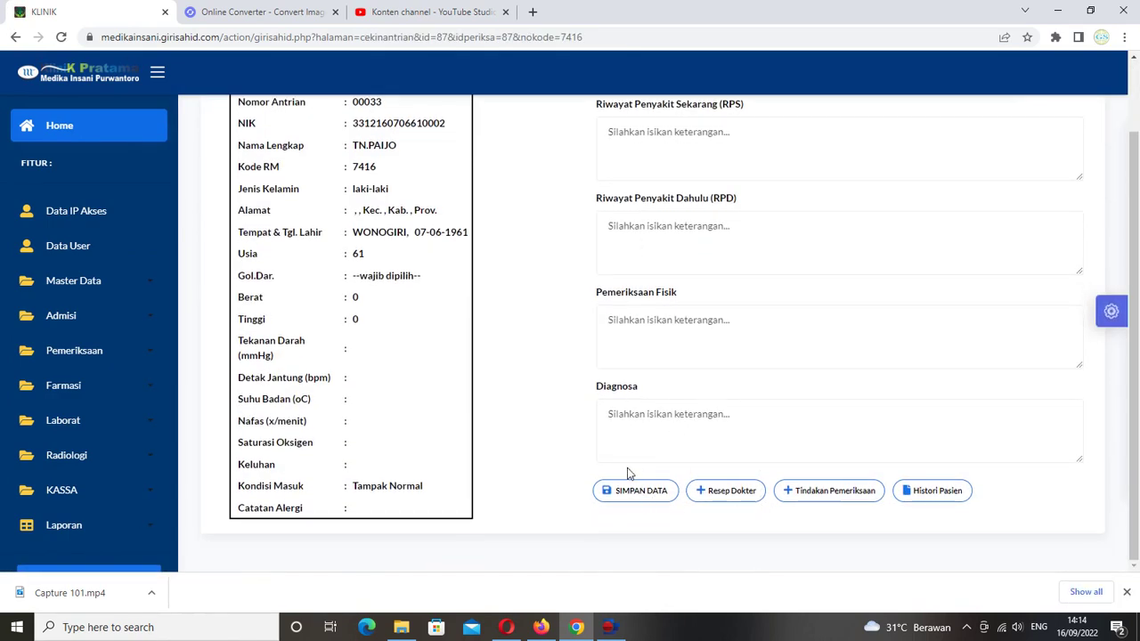
click(632, 496)
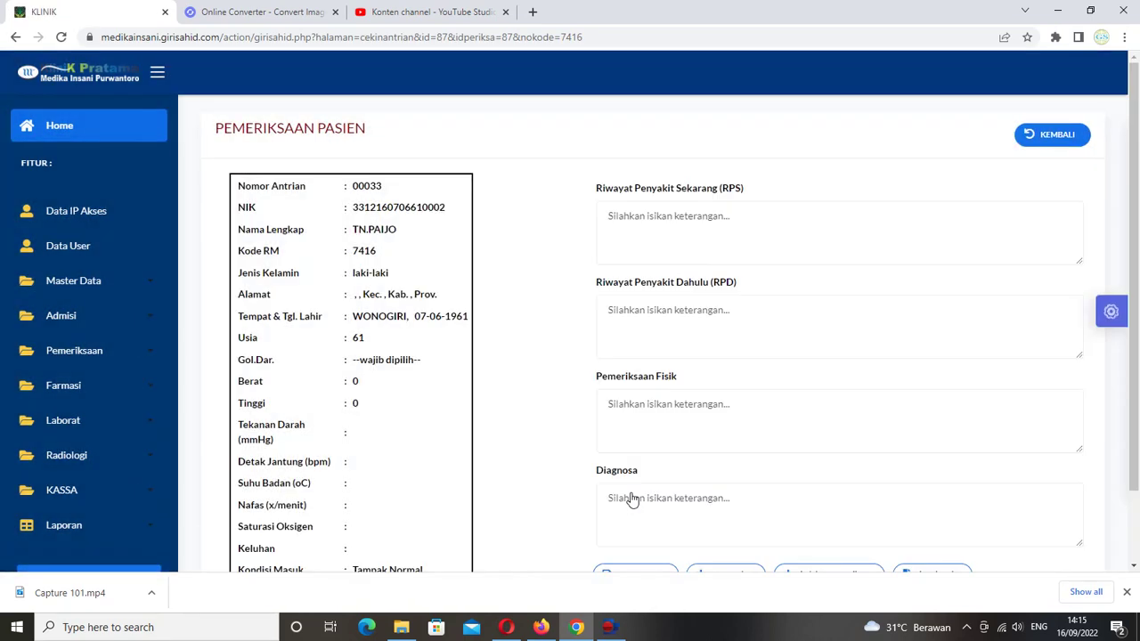
scroll(632, 499, down, 2)
click(729, 497)
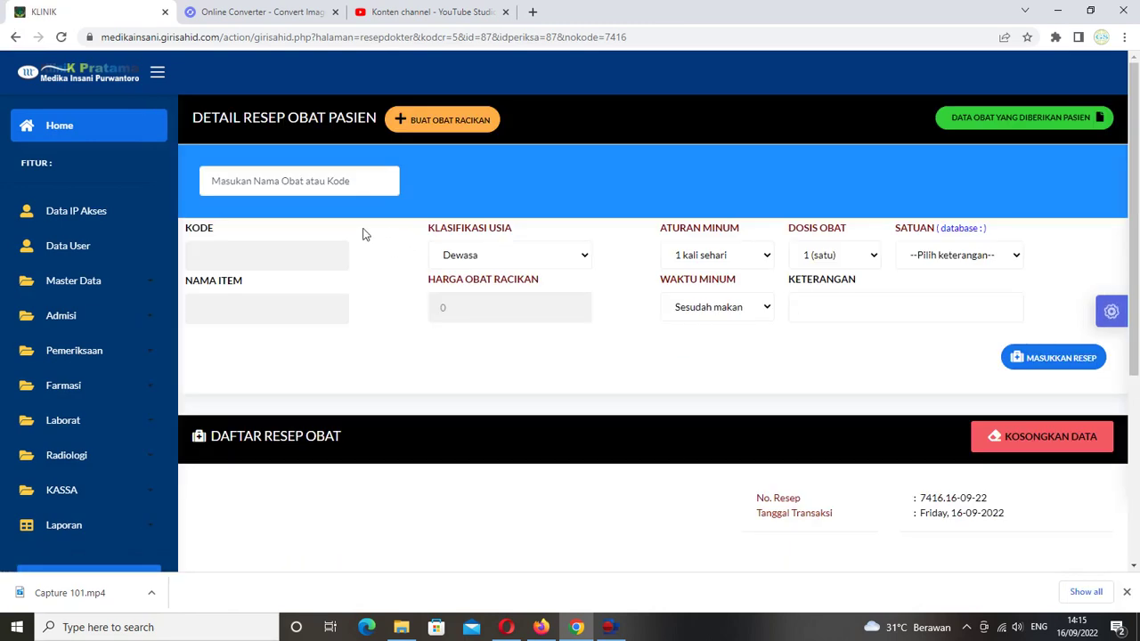
Look over the prescription form and its medicine list, and open the patient's record of medicines given.
scroll(371, 369, down, 3)
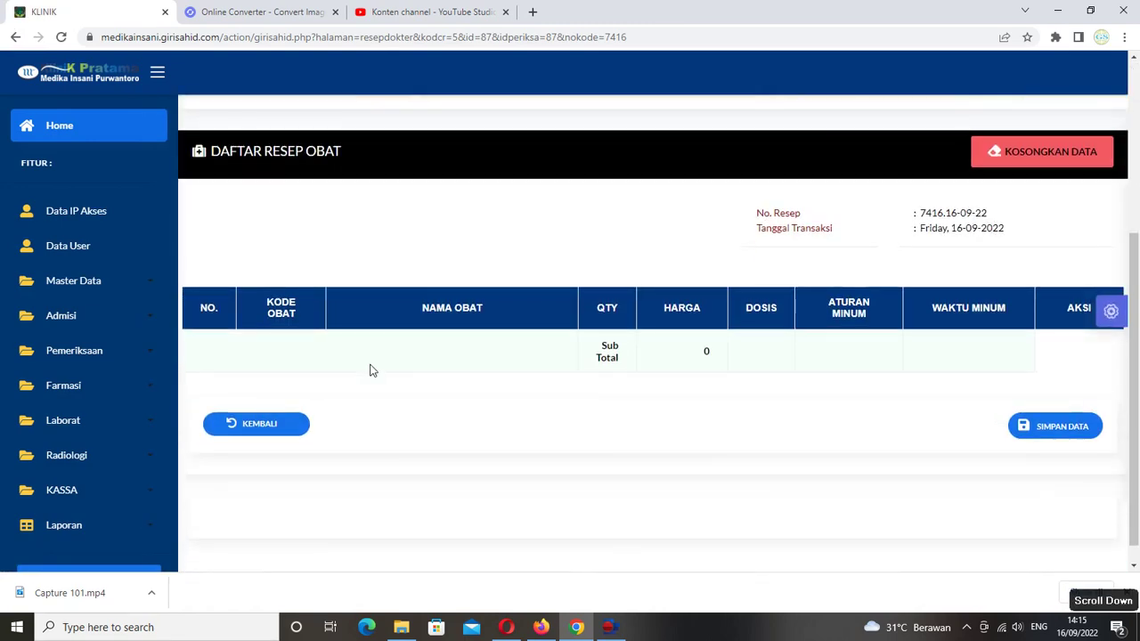
scroll(372, 371, up, 3)
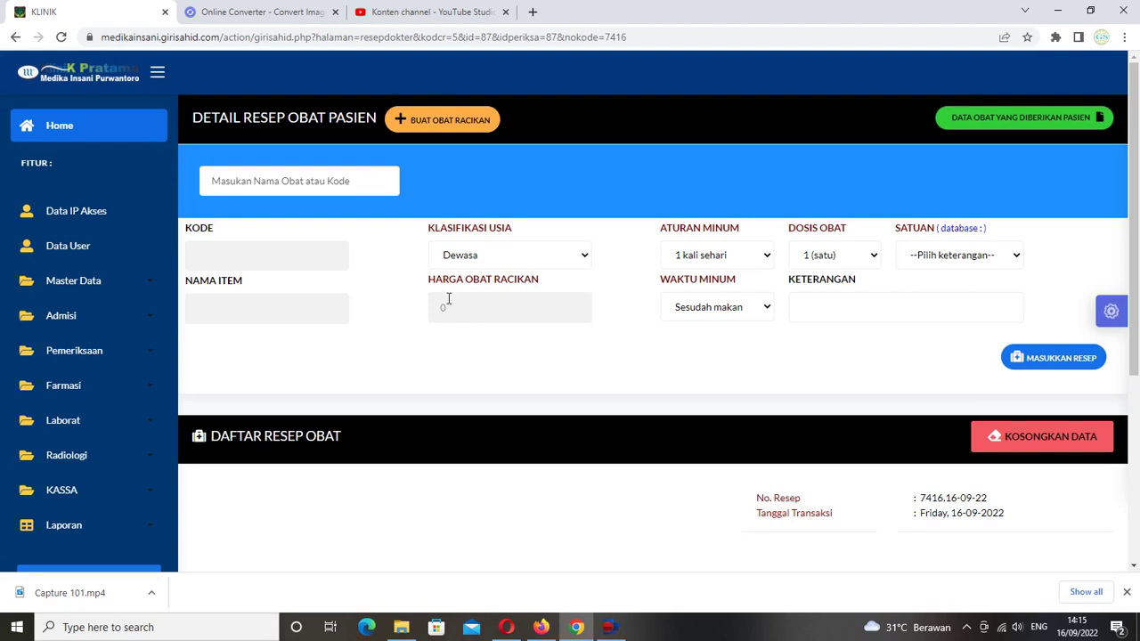
click(978, 127)
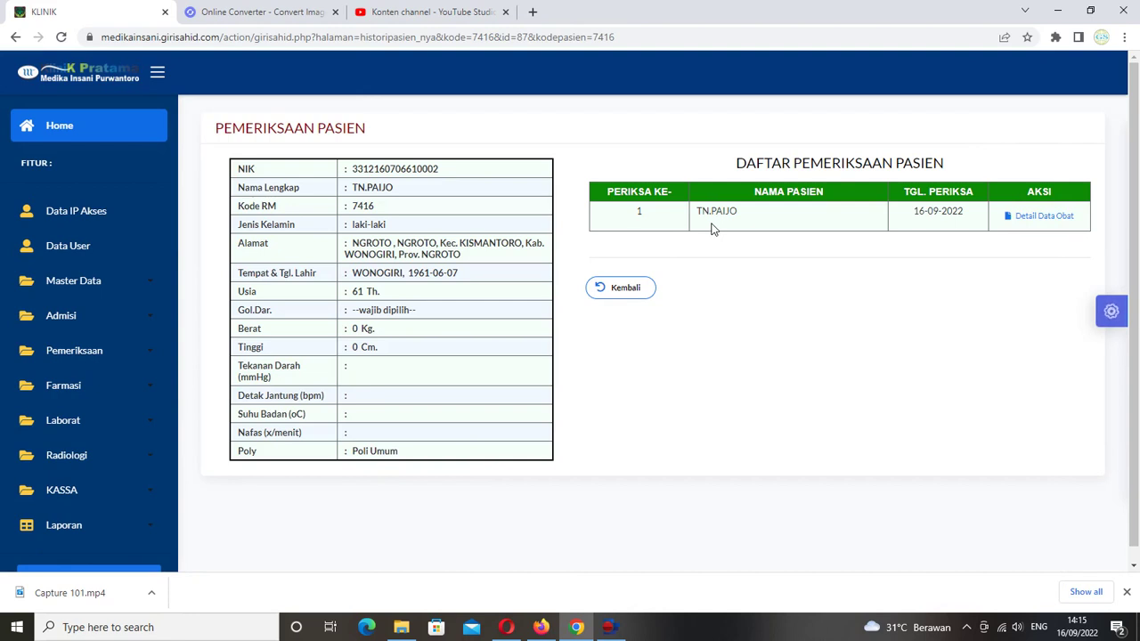
click(615, 253)
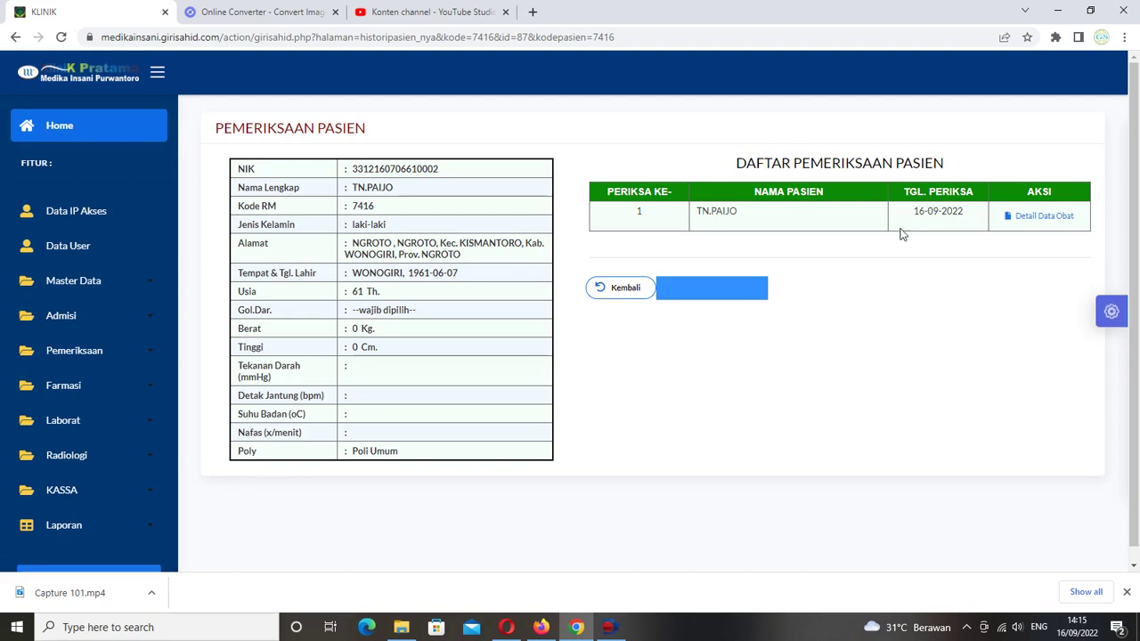
click(824, 257)
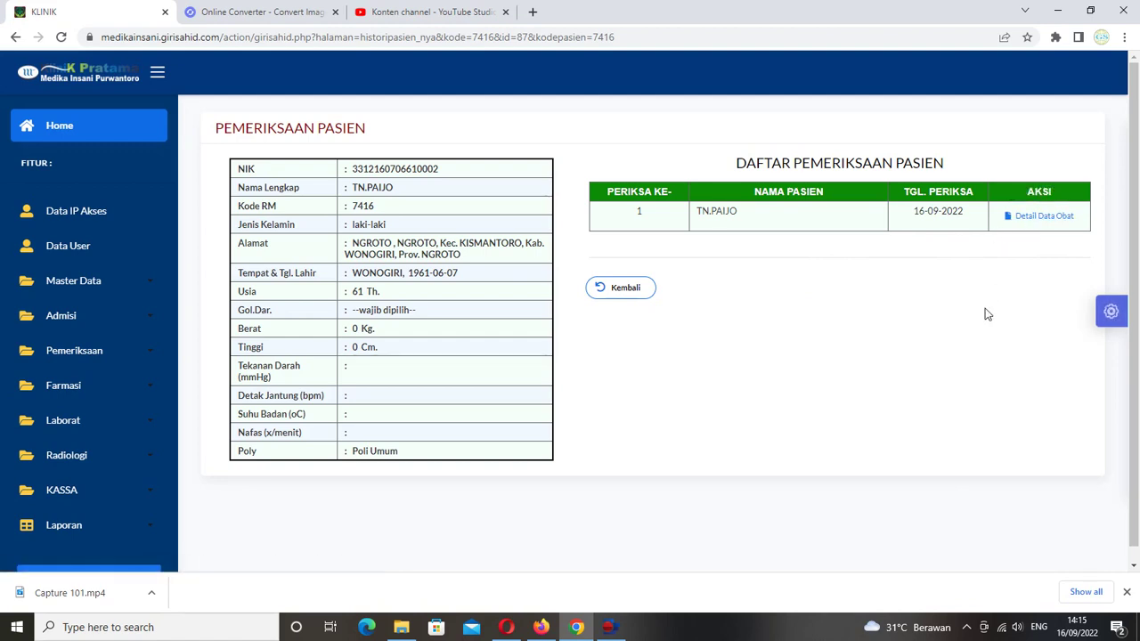
Open the medicine details of the 16-09-2022 examination and examine the items, quantities and template options.
click(1040, 217)
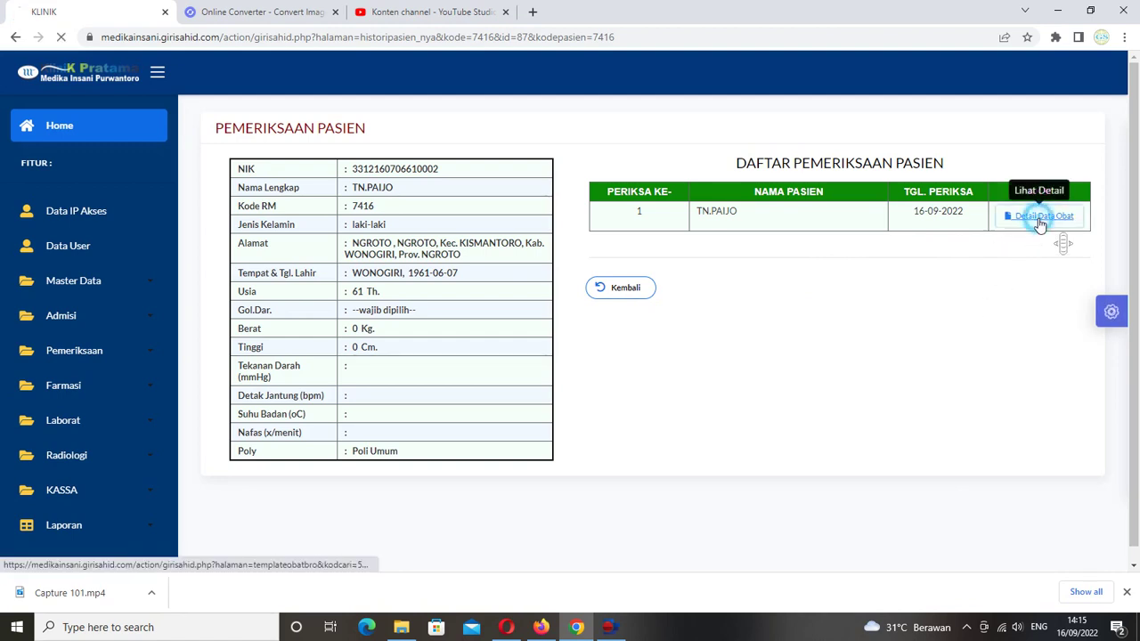
scroll(779, 328, down, 3)
scroll(778, 328, down, 1)
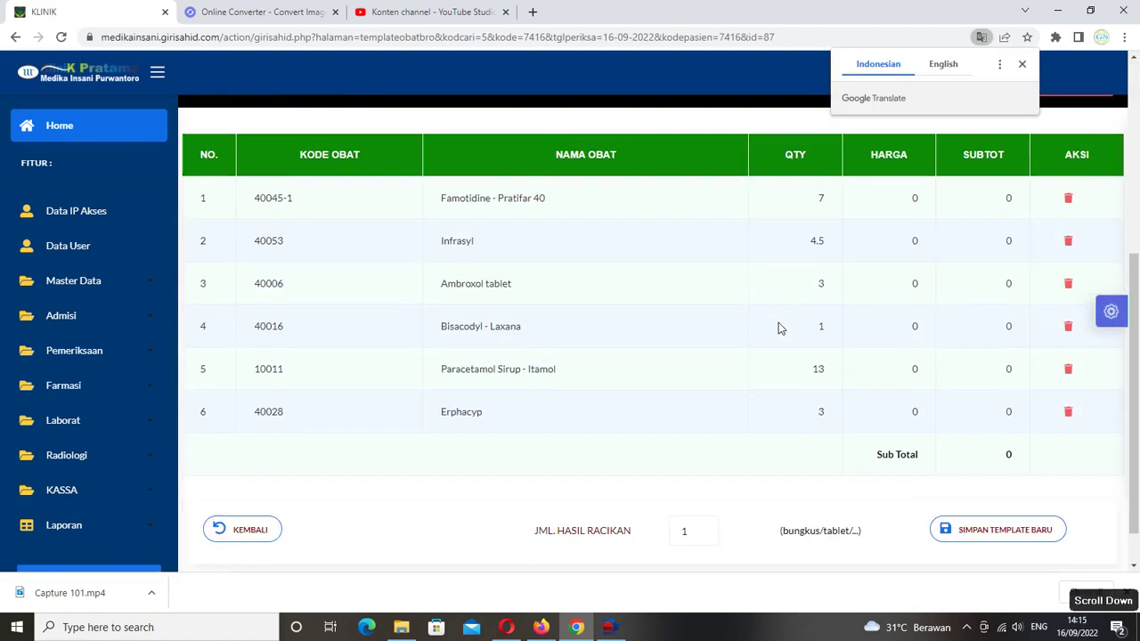
Review the patient's compounded medicine list and save it as a new template with a compound yield of 1.
scroll(778, 328, down, 1)
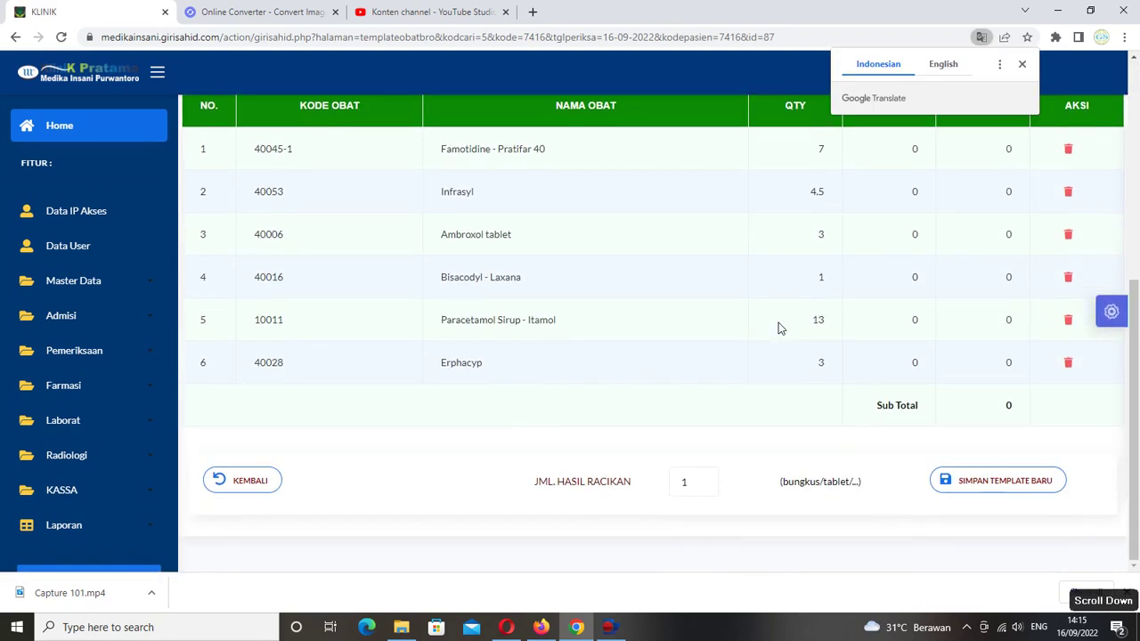
scroll(778, 327, up, 5)
scroll(779, 328, down, 4)
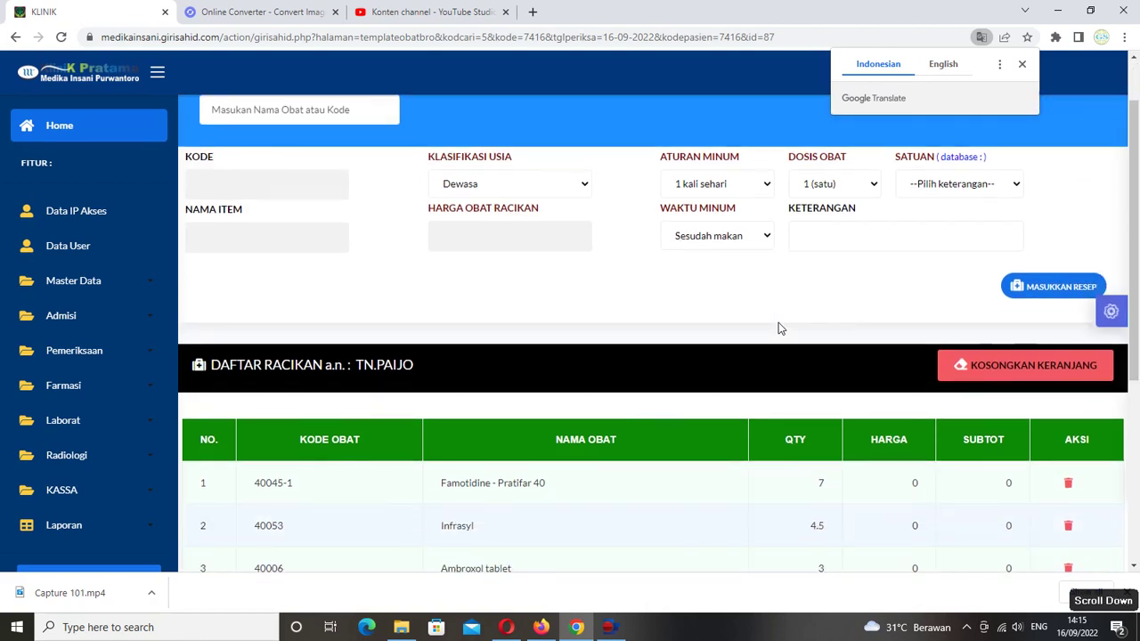
scroll(779, 327, up, 3)
scroll(779, 327, up, 2)
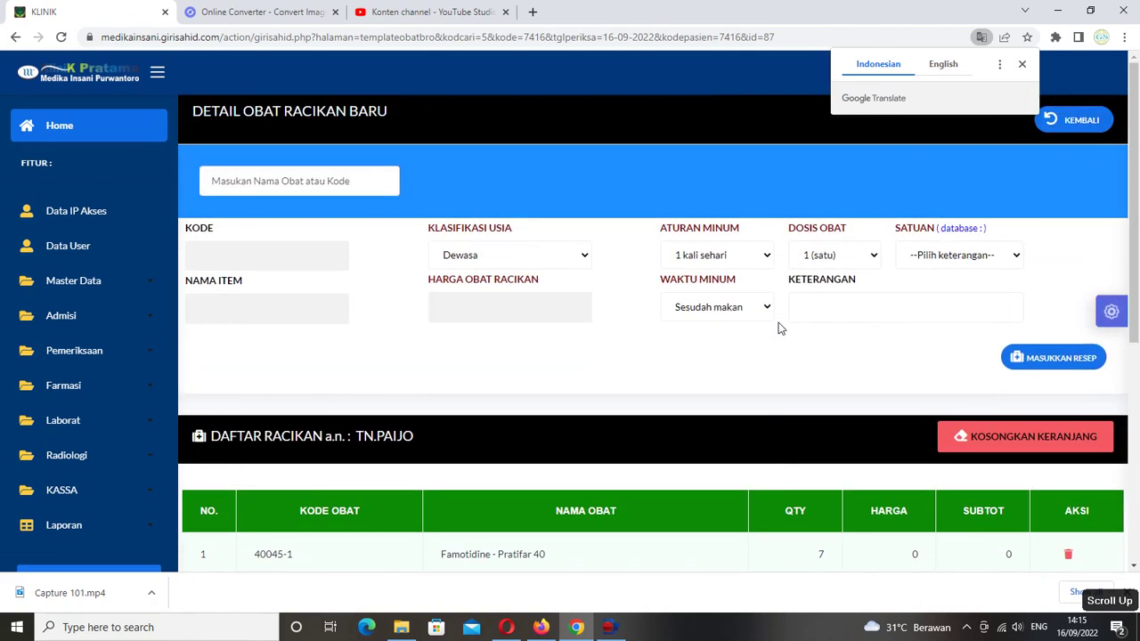
scroll(778, 328, down, 3)
scroll(778, 328, up, 2)
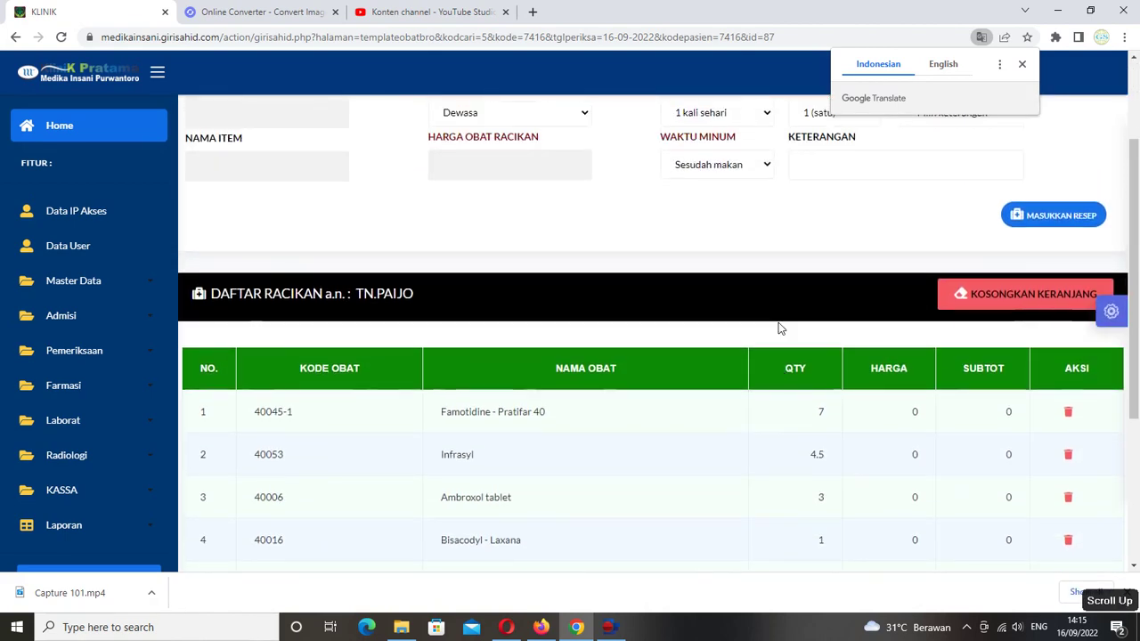
scroll(778, 328, down, 4)
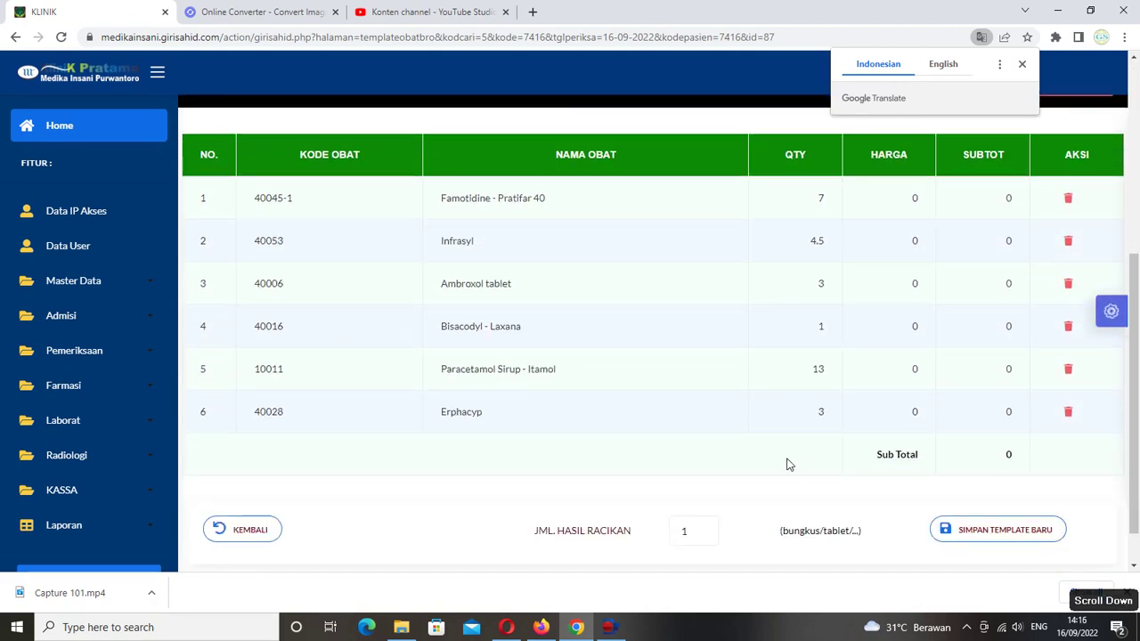
click(999, 537)
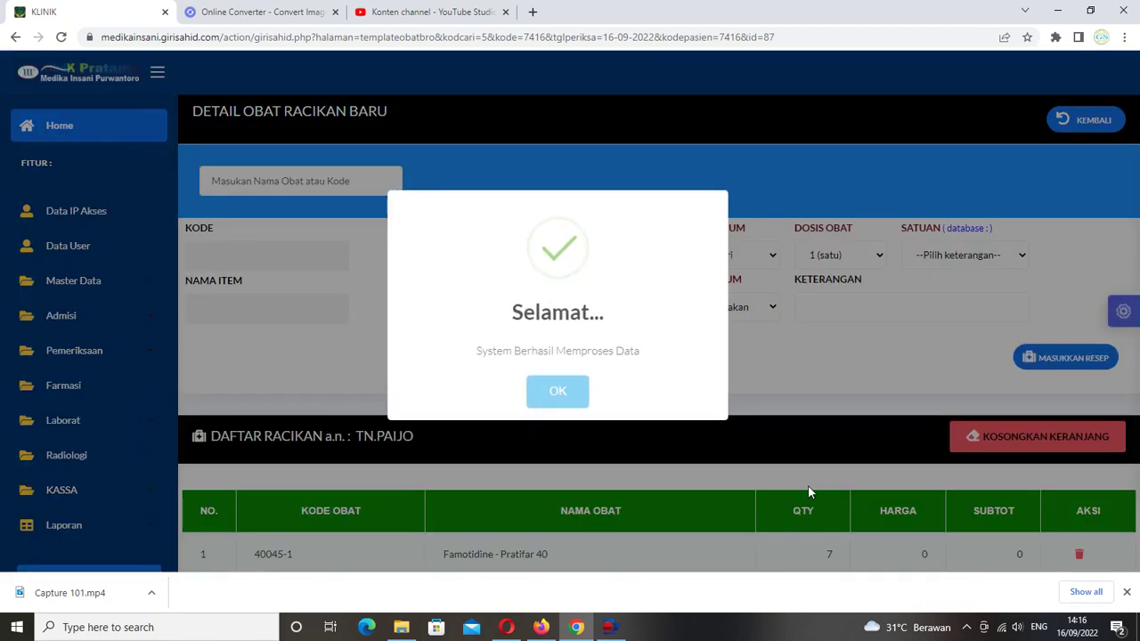
Add Pemeriksaan Dokter to the patient's list of doctor's actions and save the examination actions.
scroll(809, 489, down, 2)
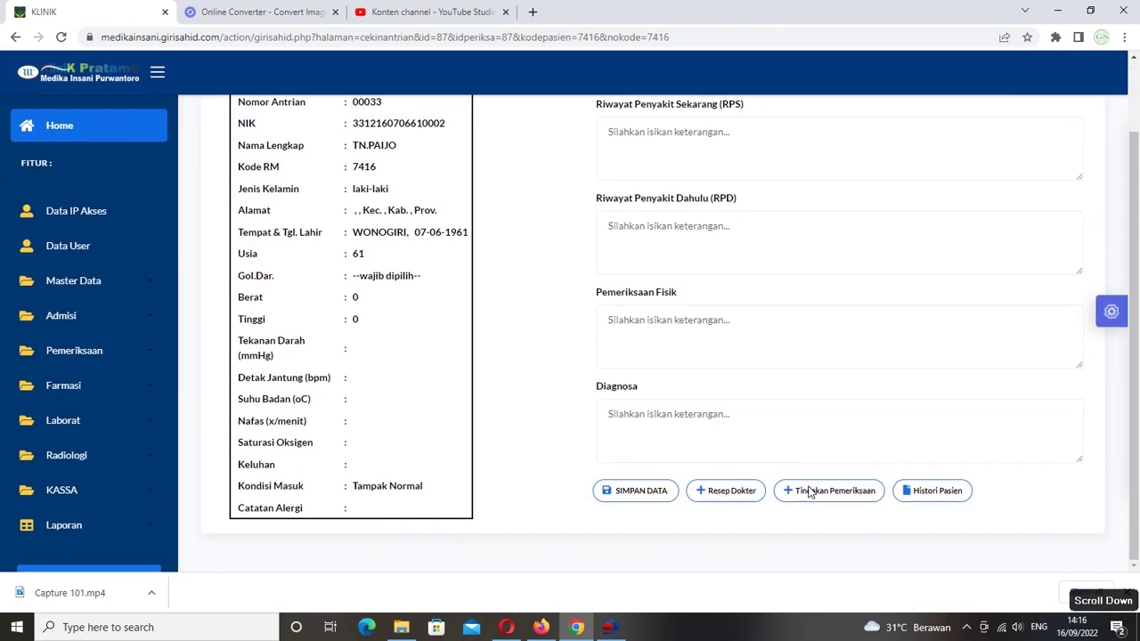
click(851, 497)
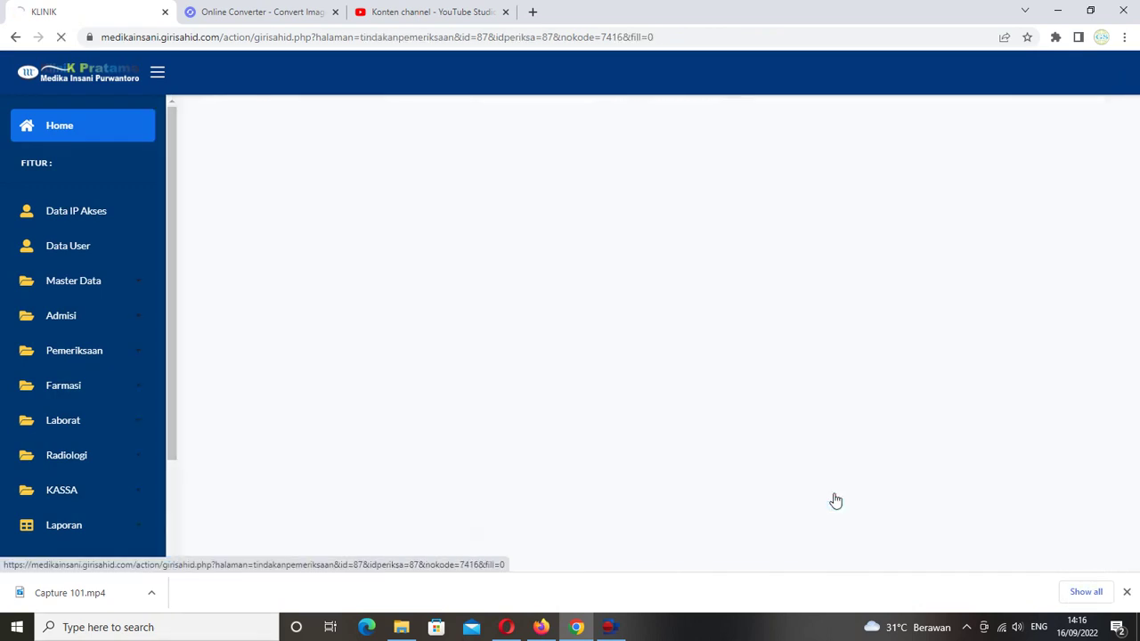
click(325, 284)
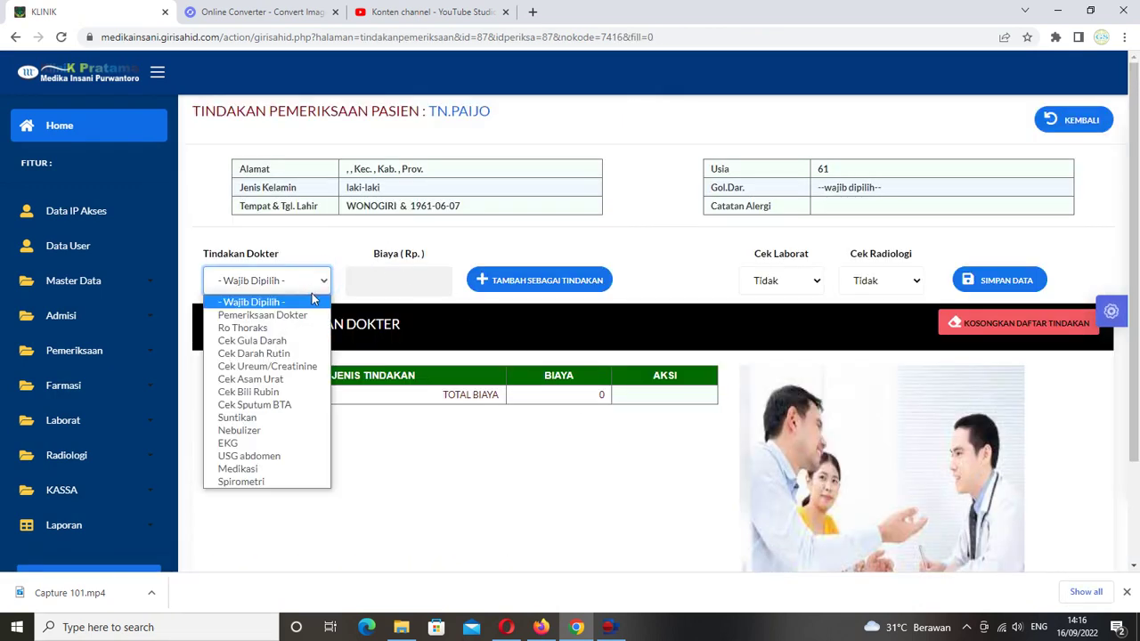
click(275, 312)
click(571, 285)
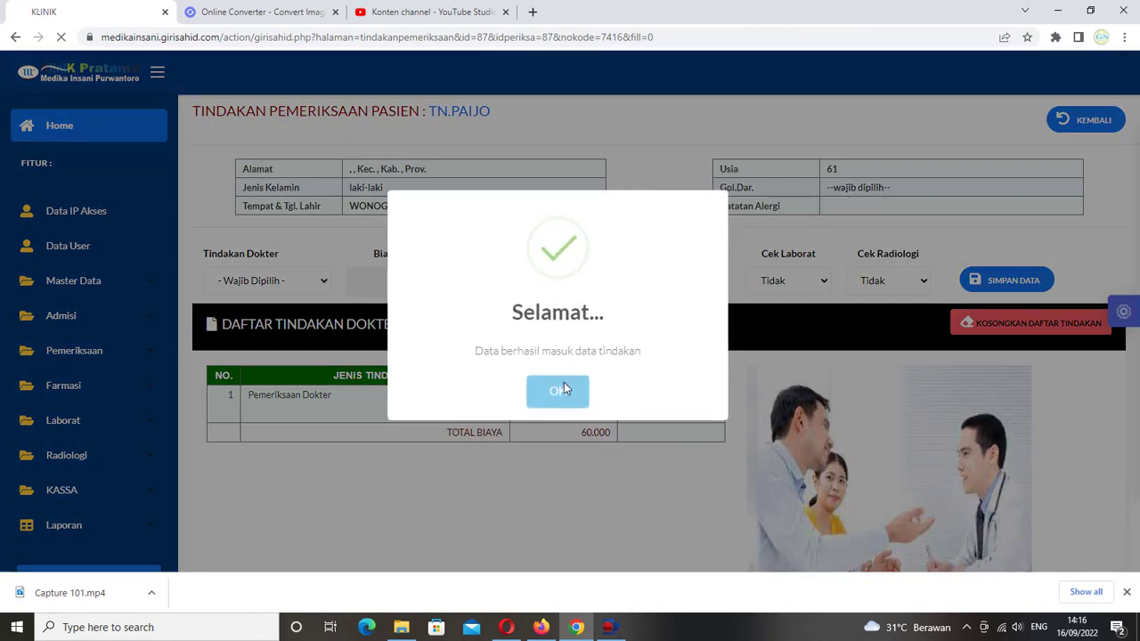
click(564, 384)
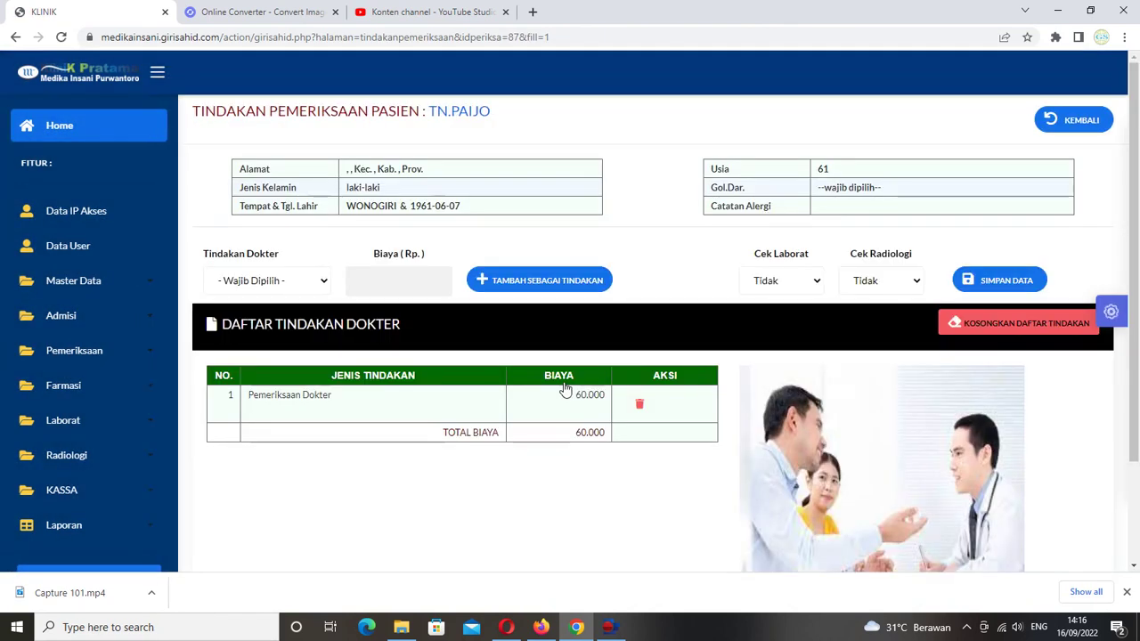
click(1008, 287)
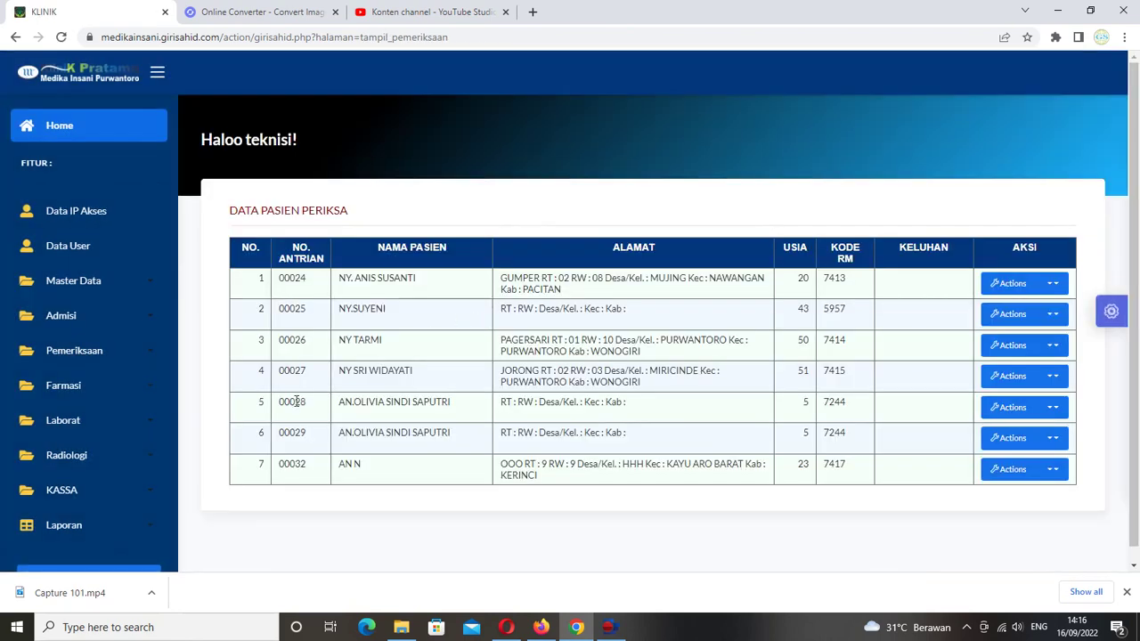
Open the compounded medicines of the first entry in the pharmacy's list of incoming doctor's prescriptions.
click(74, 397)
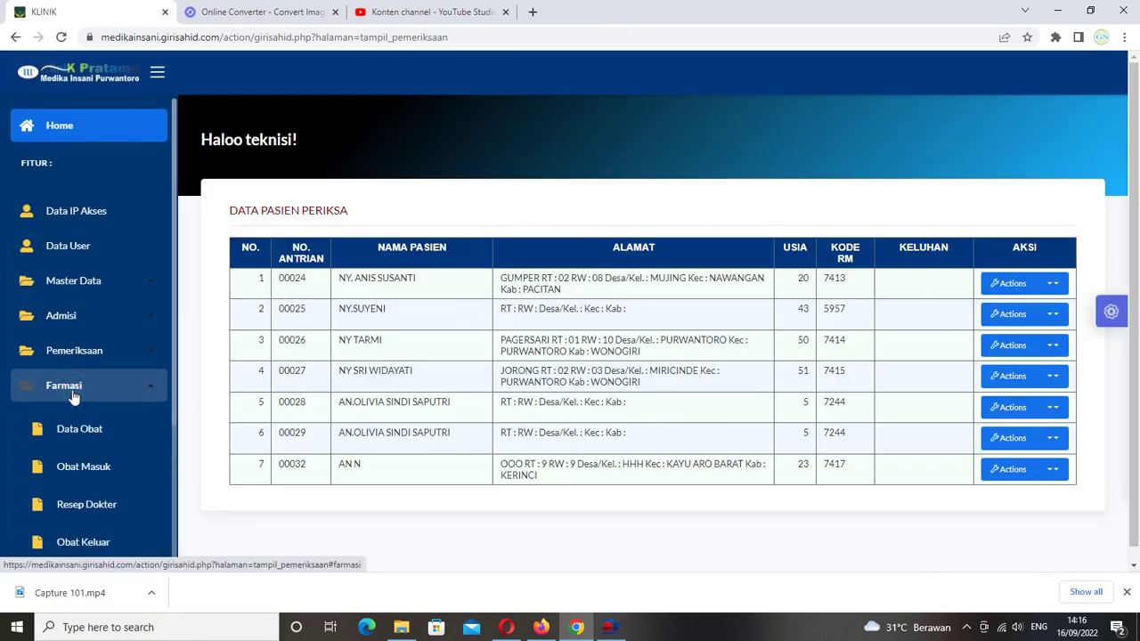
scroll(98, 414, down, 1)
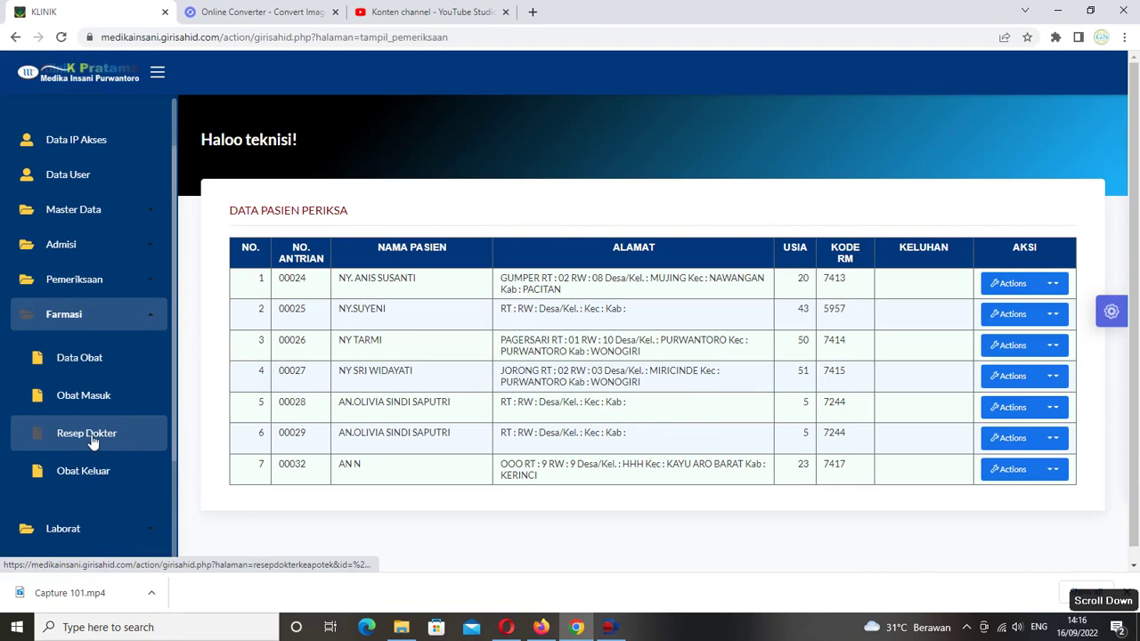
click(89, 435)
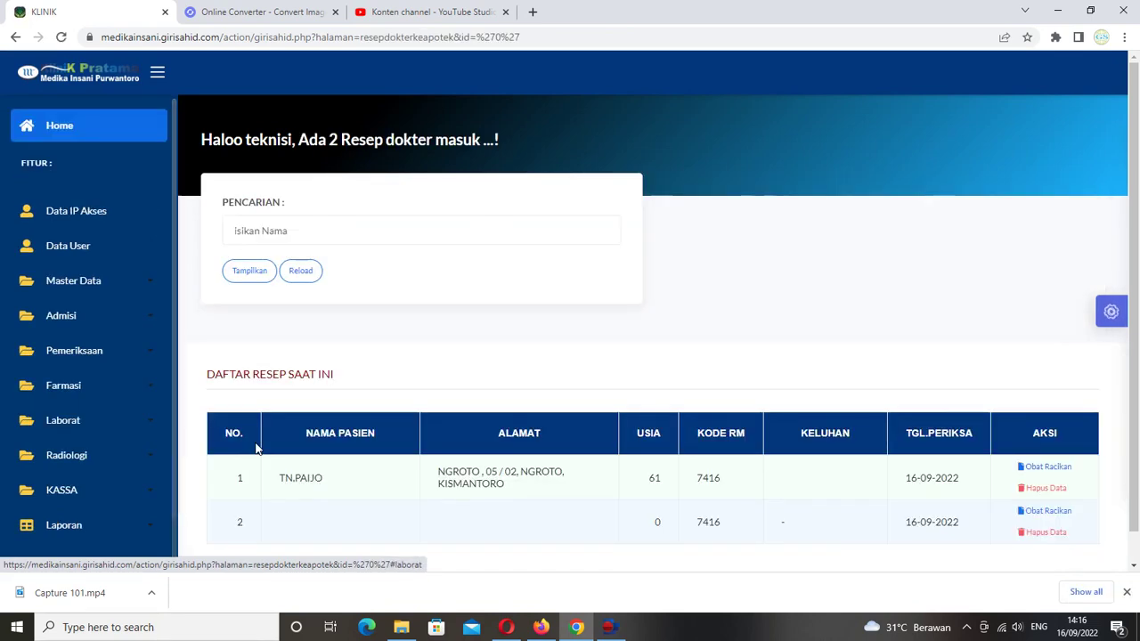
scroll(378, 476, down, 1)
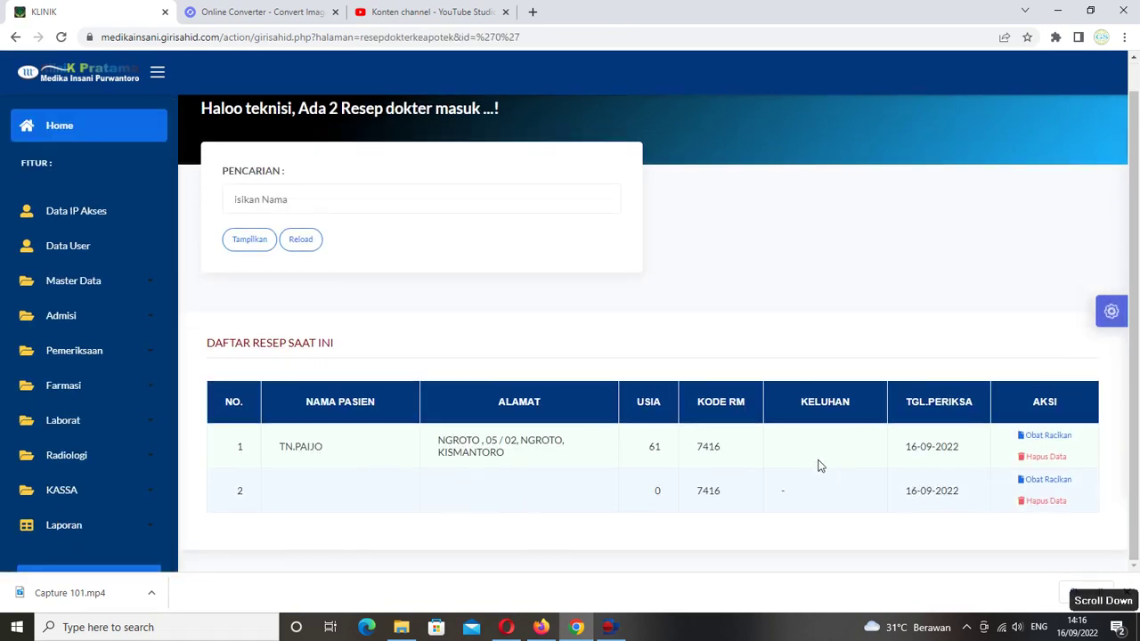
click(1046, 436)
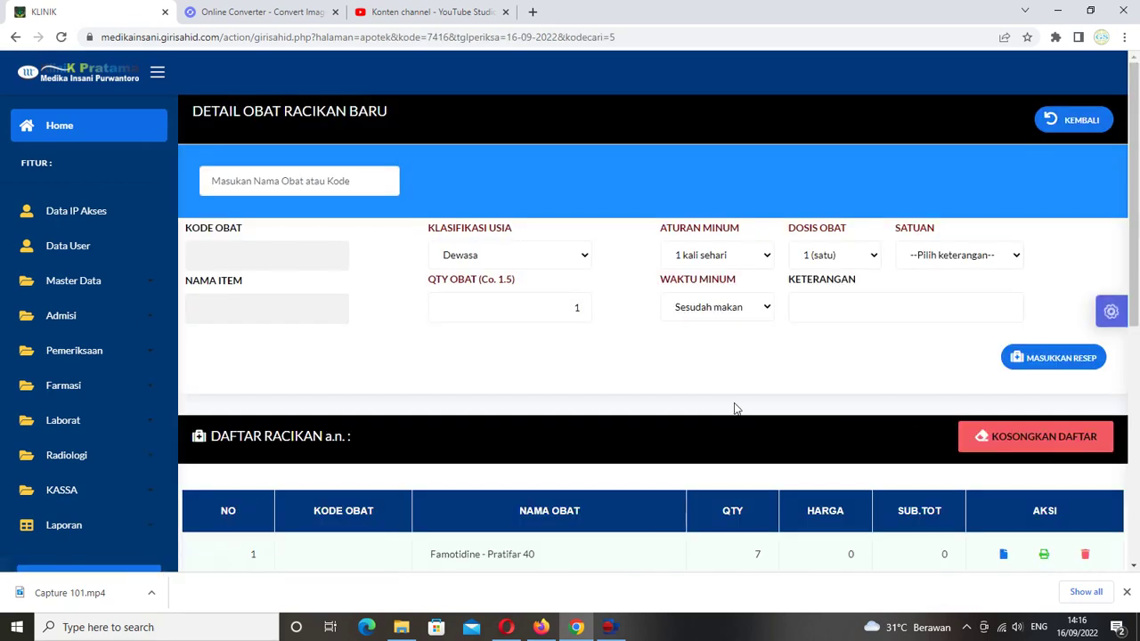
Review the codes and quantities of the compounded medicines, and set the Ambroxol tablet quantity to 7.
scroll(728, 410, down, 4)
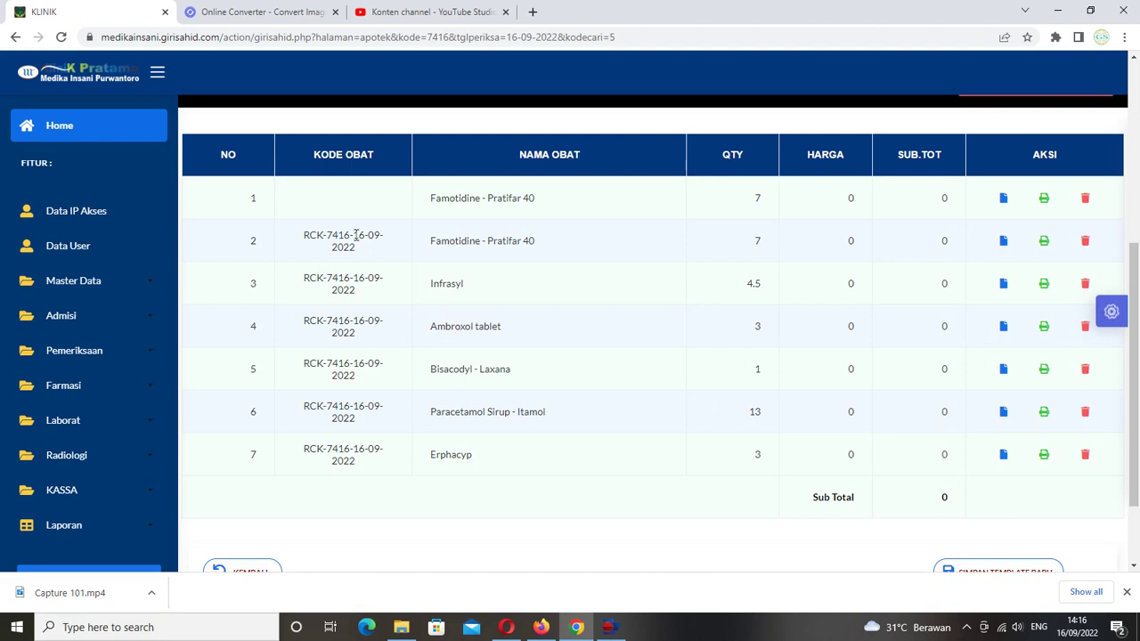
drag(355, 235, 383, 235)
scroll(612, 387, up, 2)
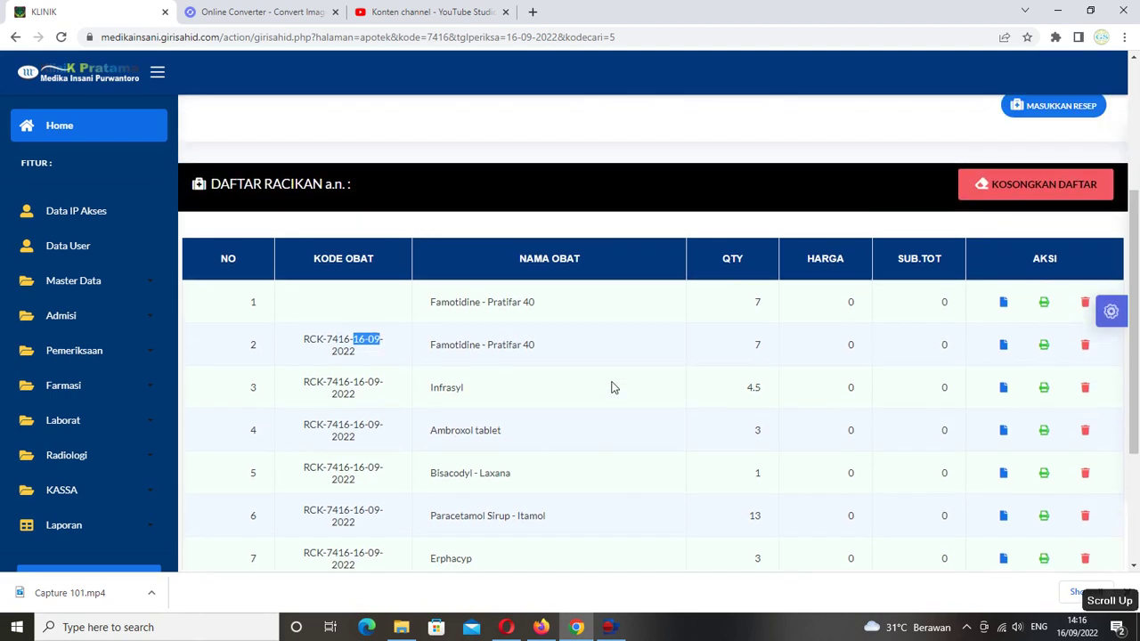
scroll(612, 387, down, 3)
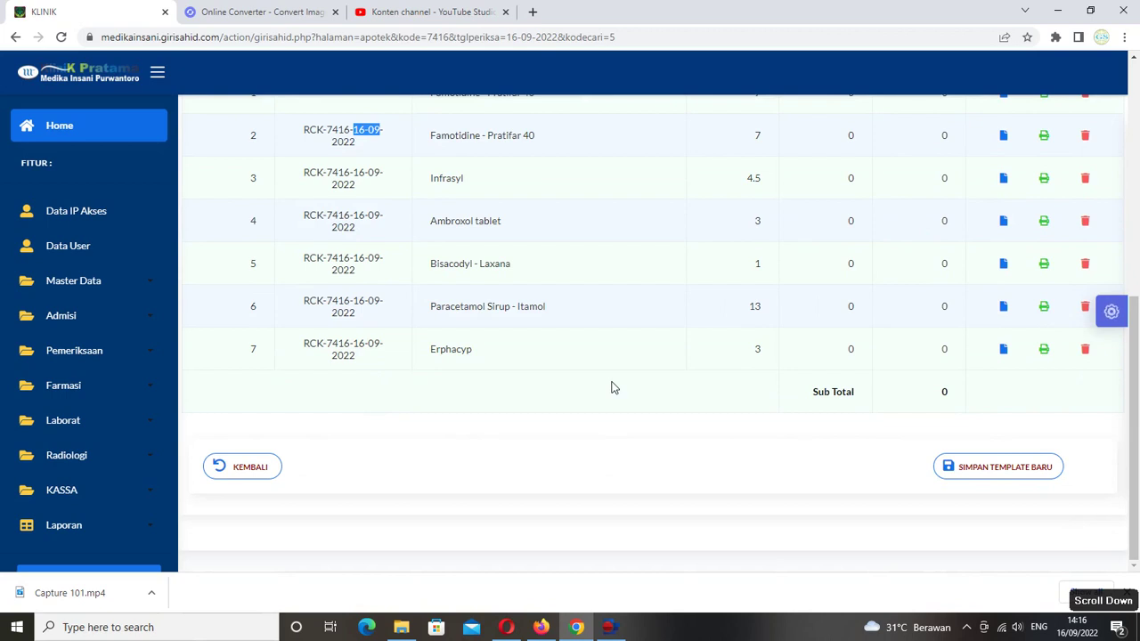
scroll(602, 456, up, 2)
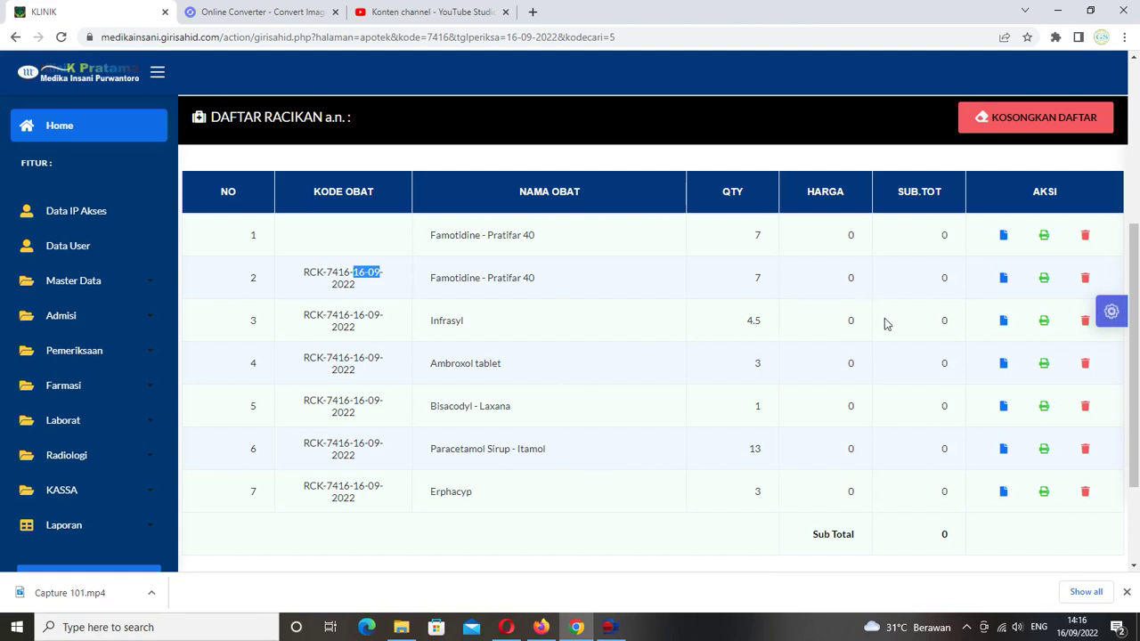
click(1003, 365)
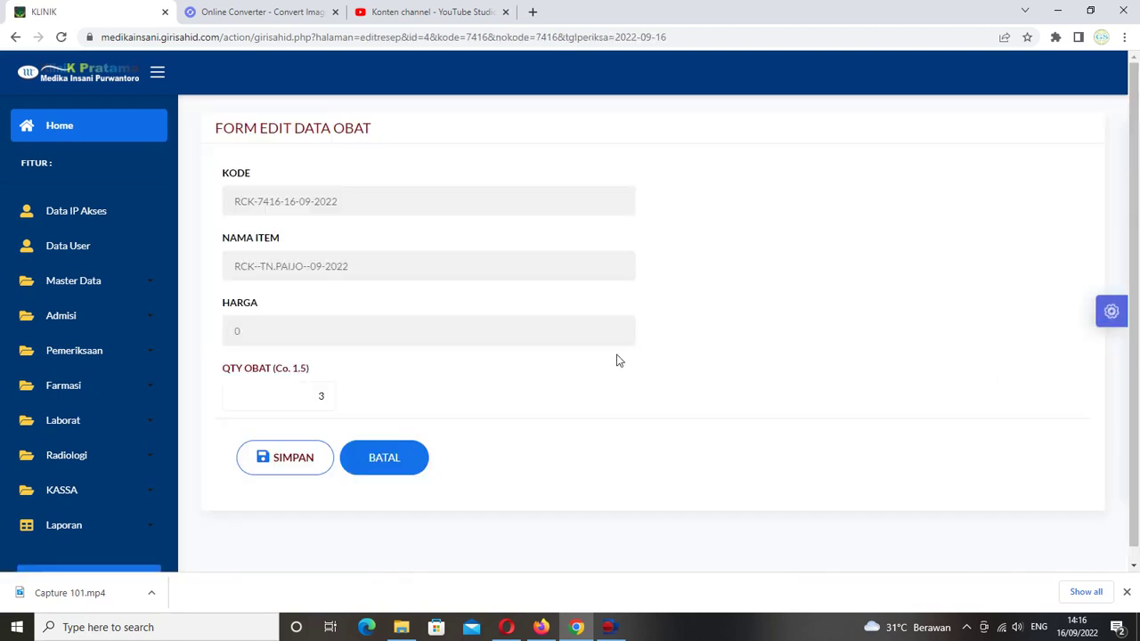
click(316, 394)
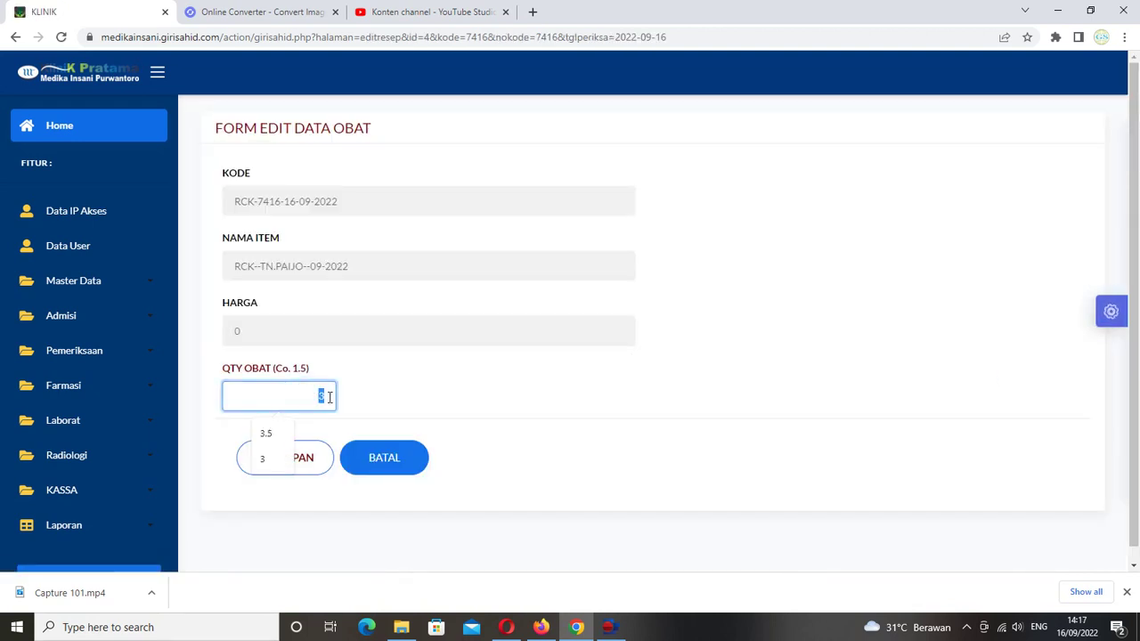
double_click(317, 393)
click(300, 459)
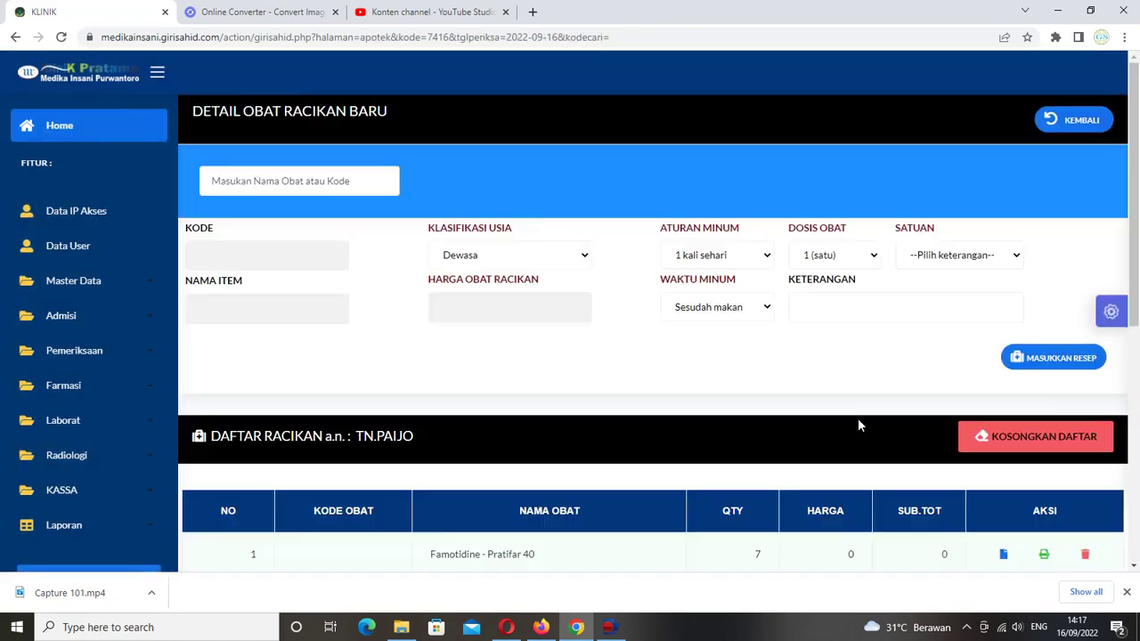
Check the updated compounded medicine list at the pharmacy and save it as a new template.
scroll(859, 425, down, 2)
scroll(858, 425, down, 2)
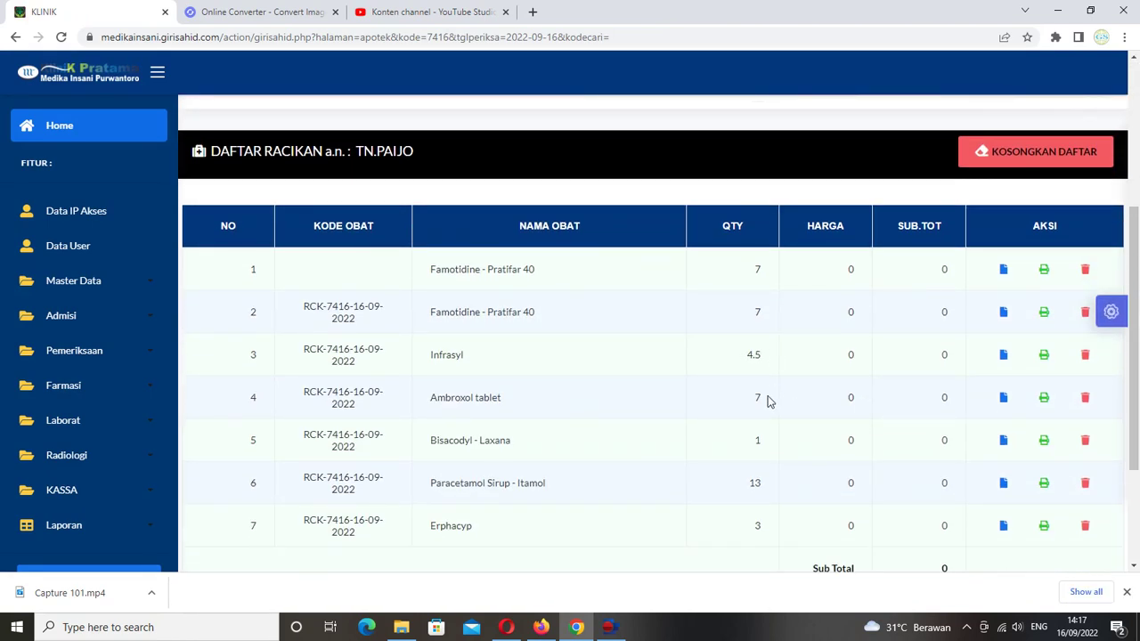
scroll(853, 453, down, 2)
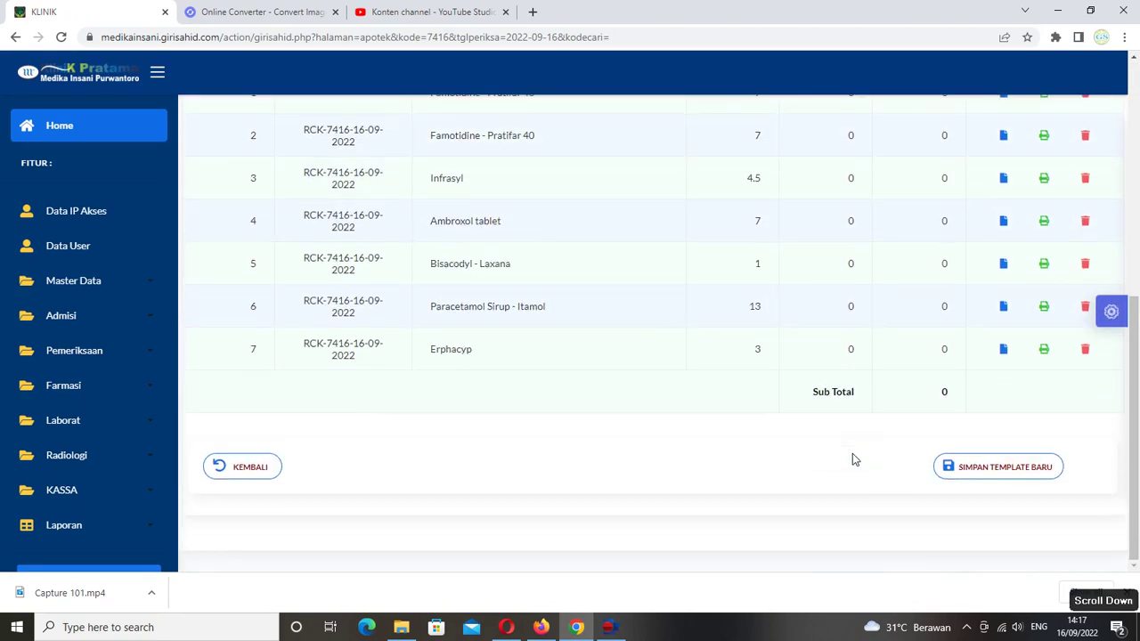
click(995, 479)
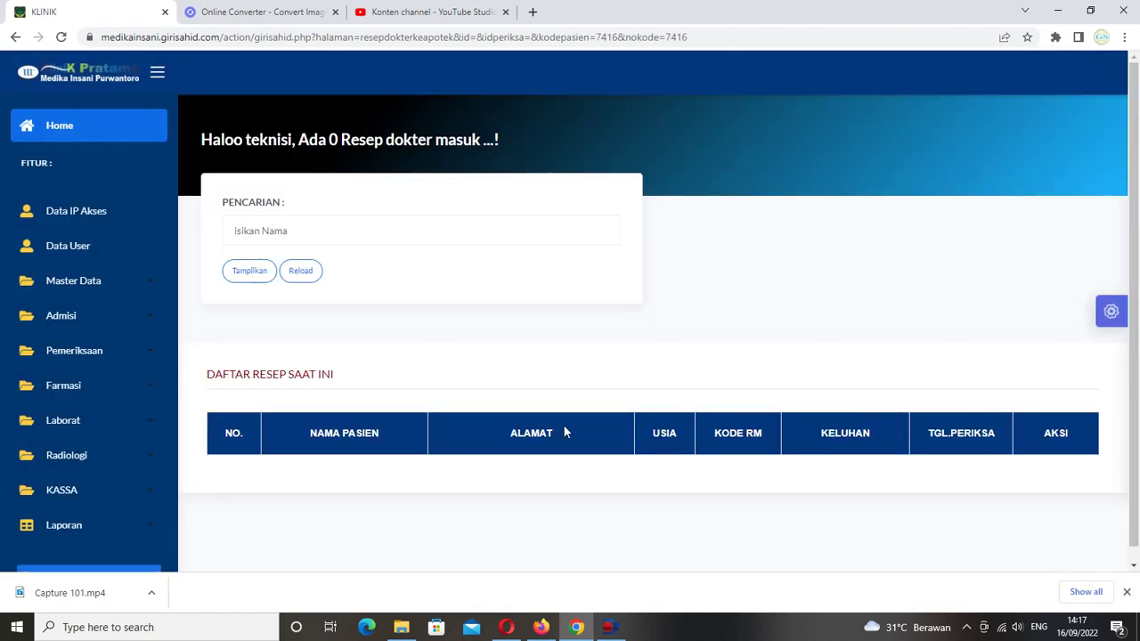
Open the examination registration form for the second patient in the admission's patient data.
click(66, 319)
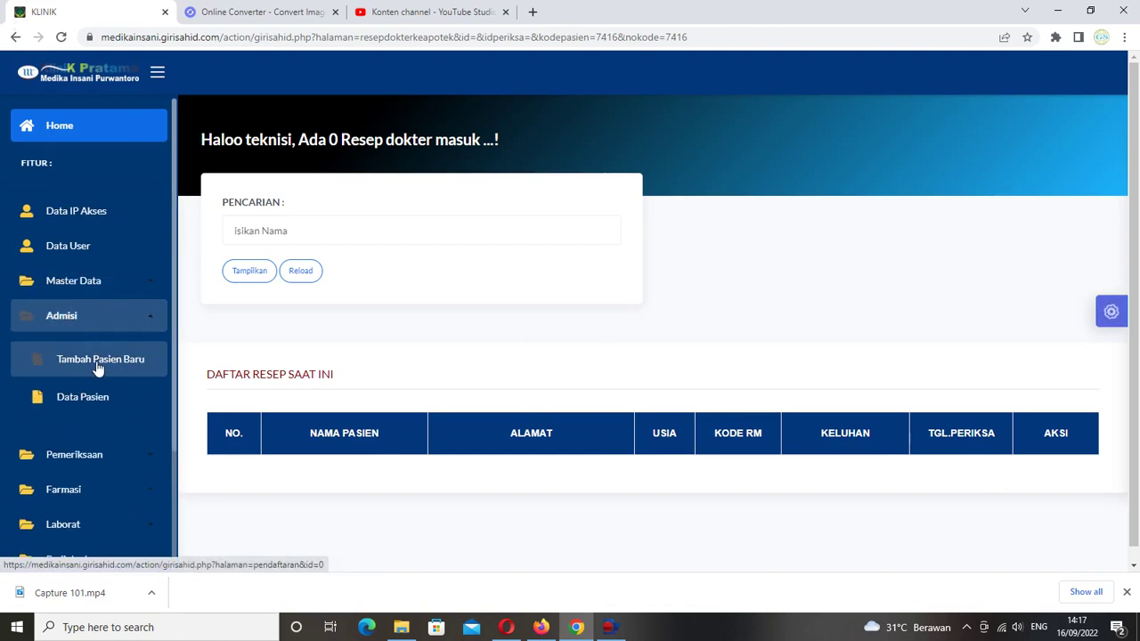
click(83, 399)
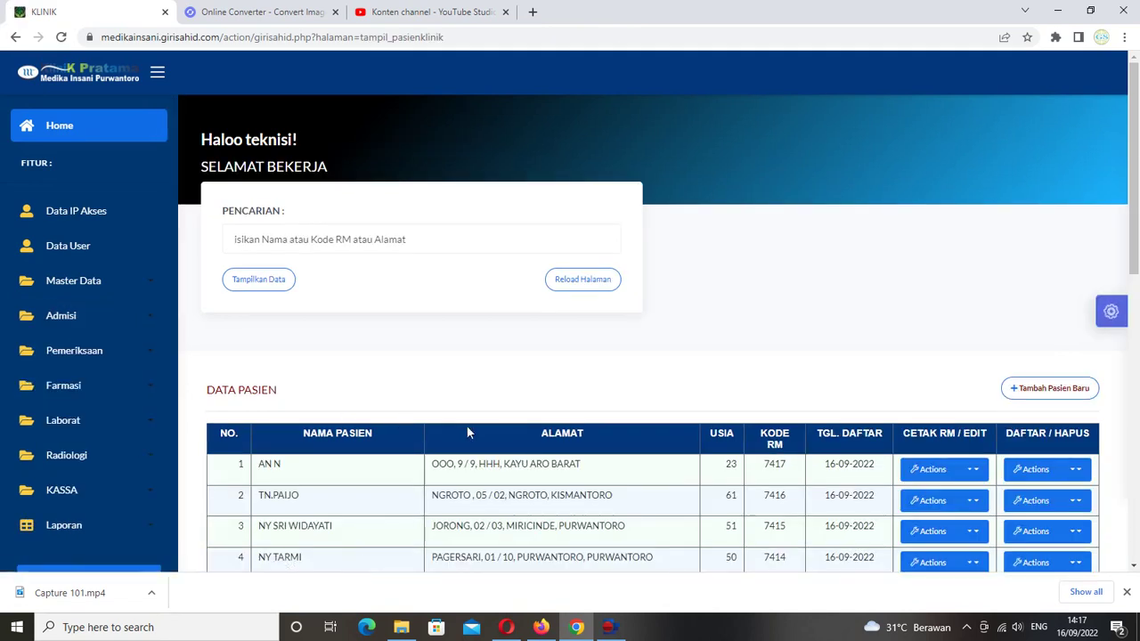
click(1076, 501)
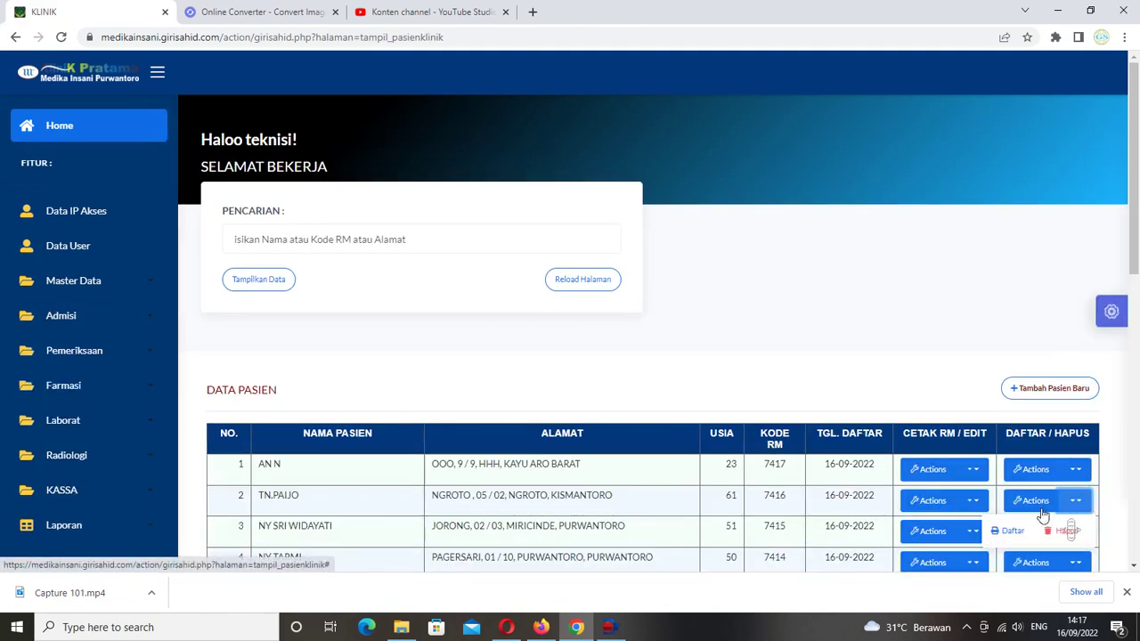
click(1015, 533)
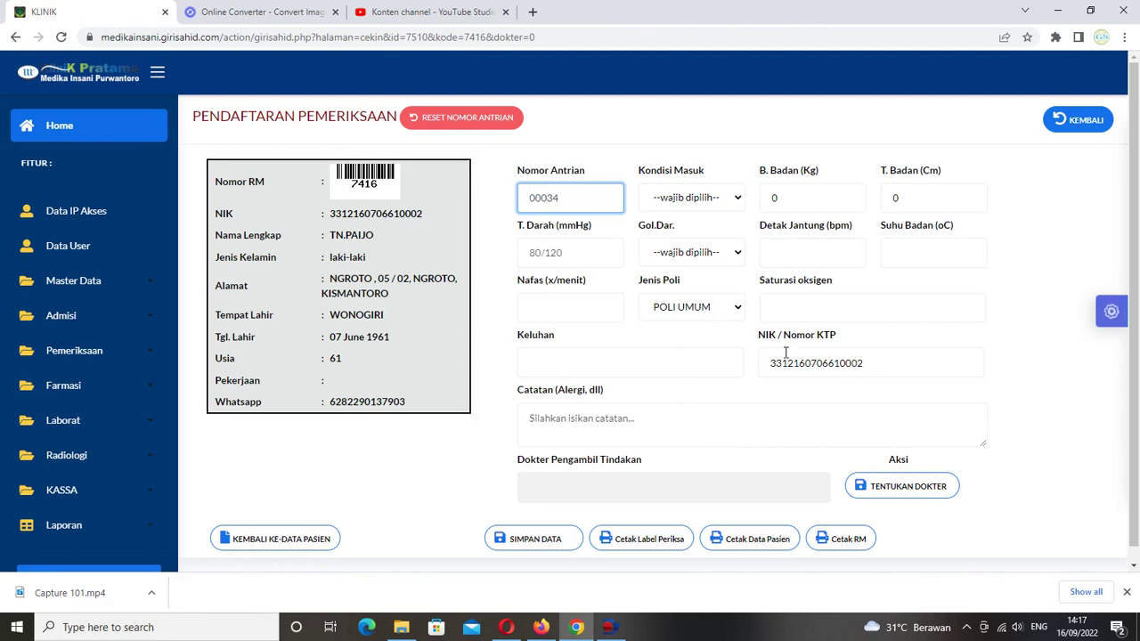
Assign the treating doctor to the patient and save the examination registration under queue number 00034.
click(885, 493)
click(886, 493)
click(1052, 450)
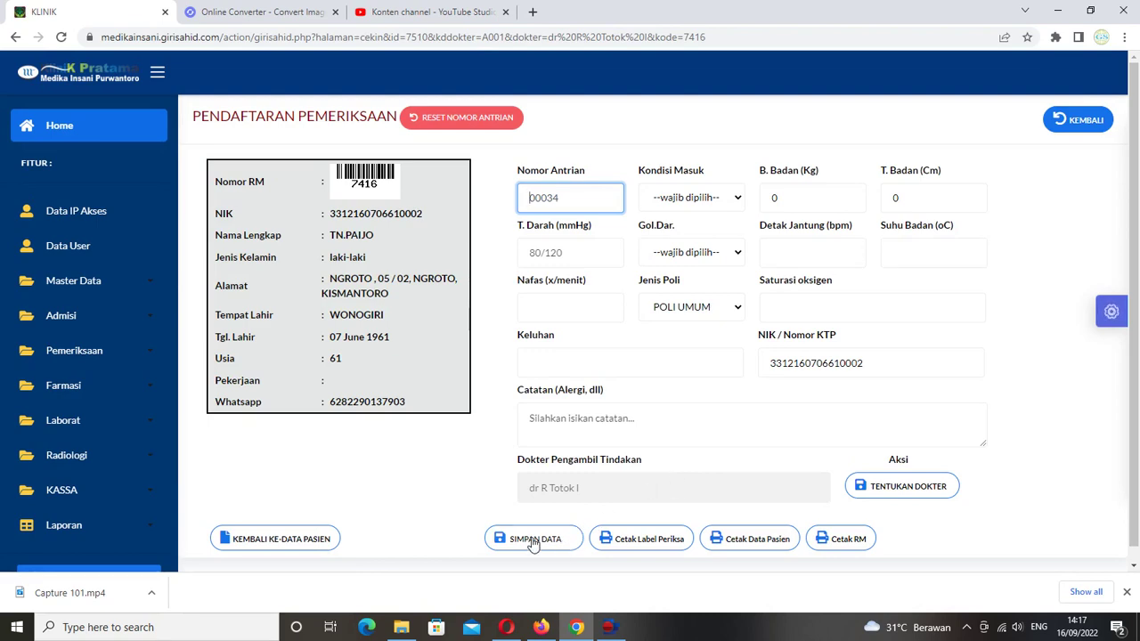
click(533, 541)
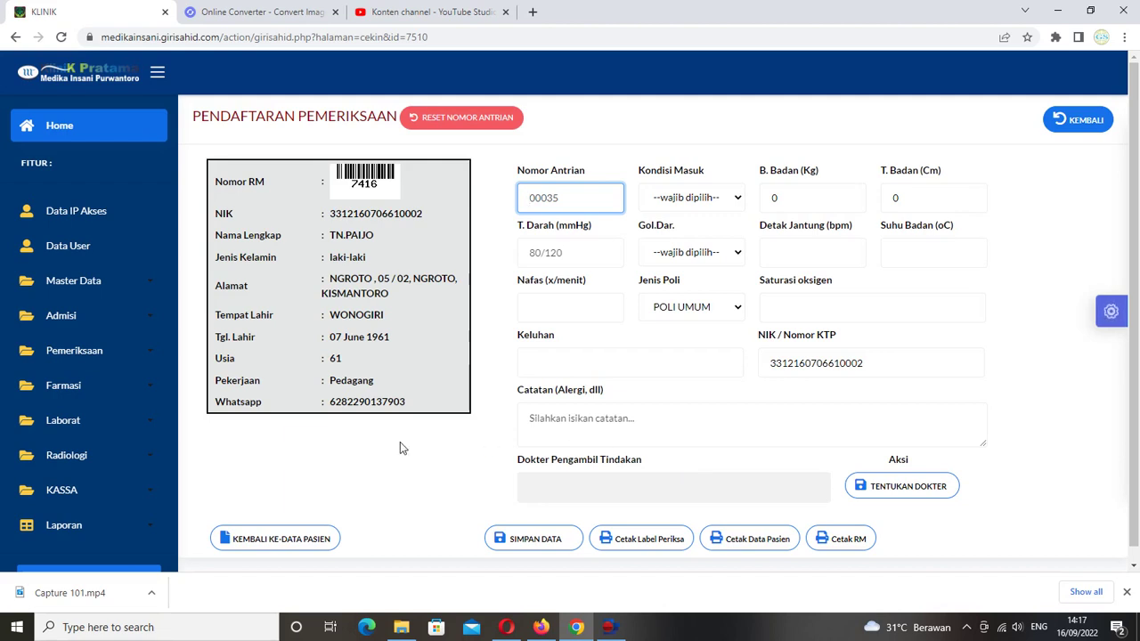
Open the examination form for the patient with queue number 00034 from the examination list.
click(74, 356)
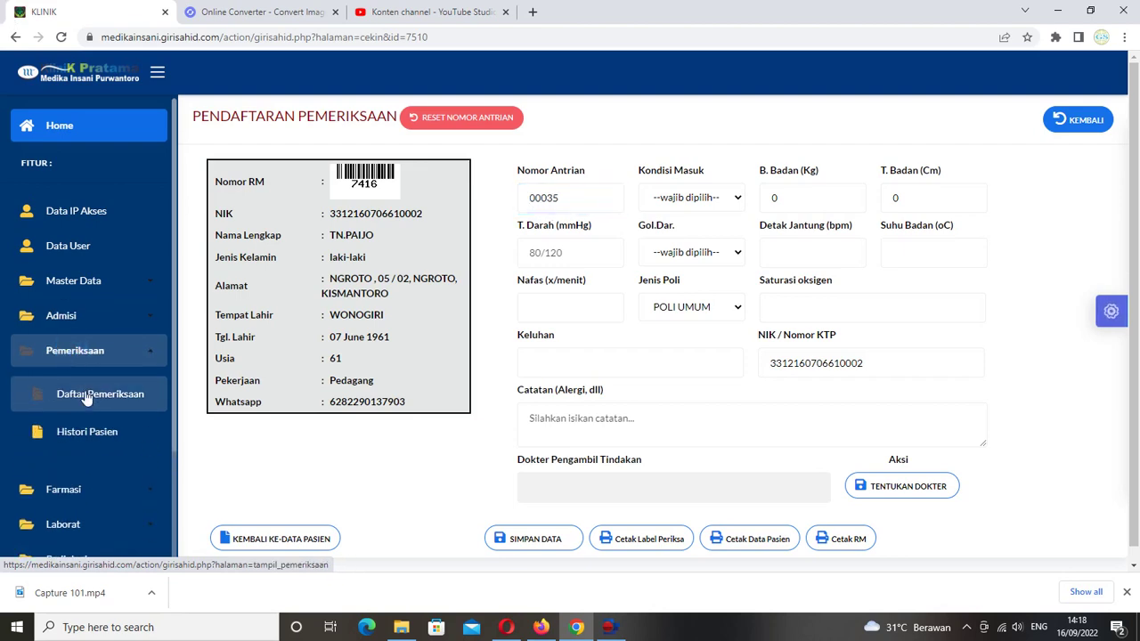
click(84, 396)
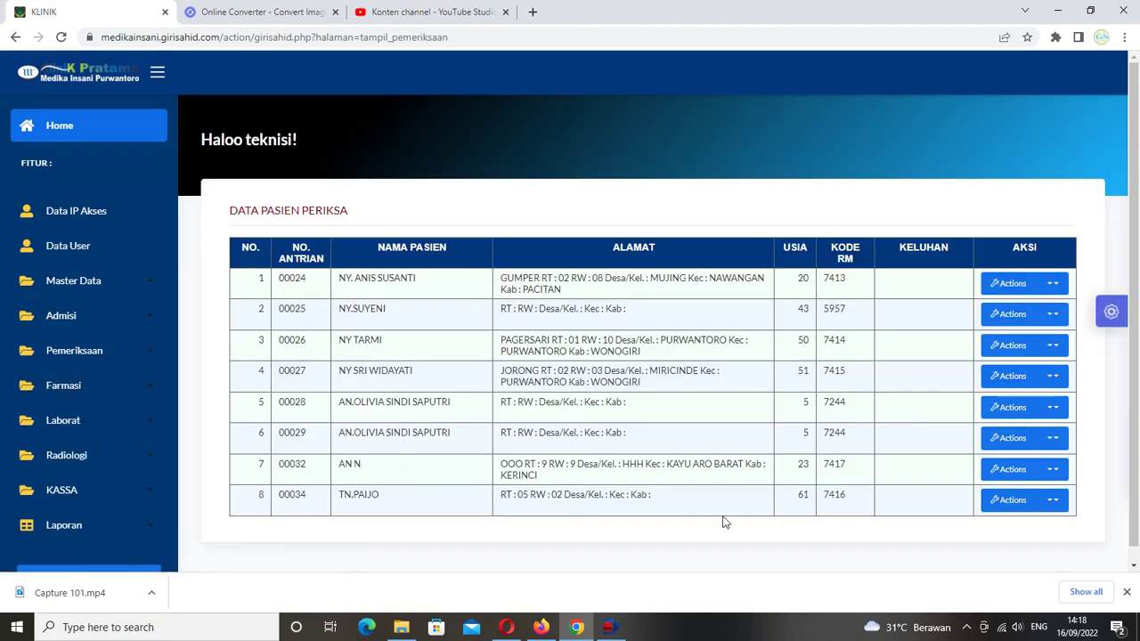
click(1053, 500)
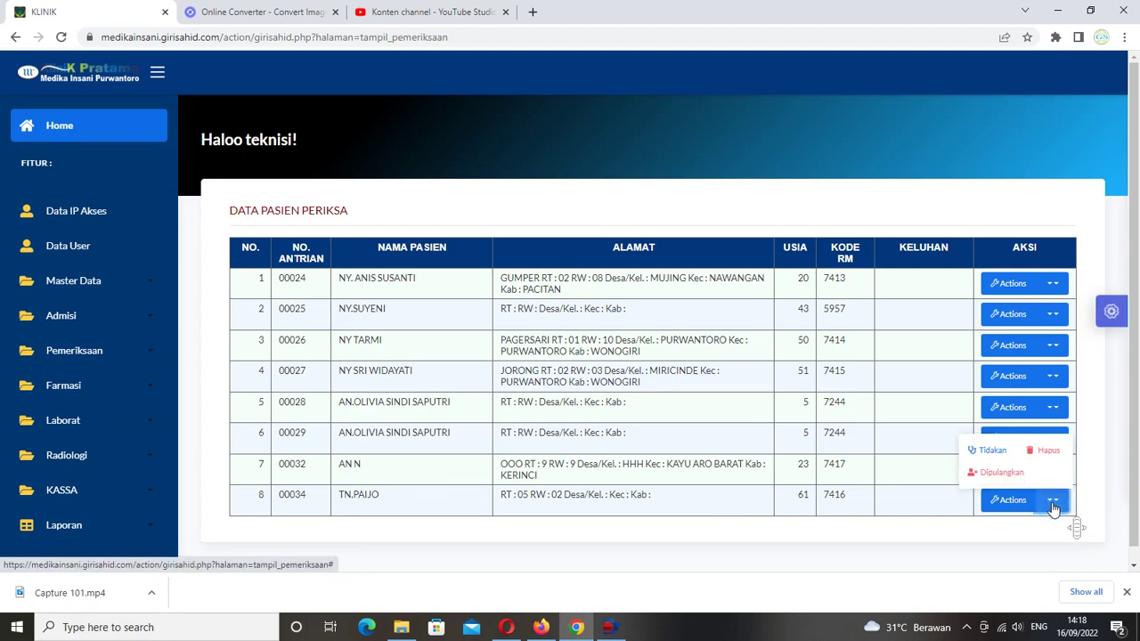
click(993, 451)
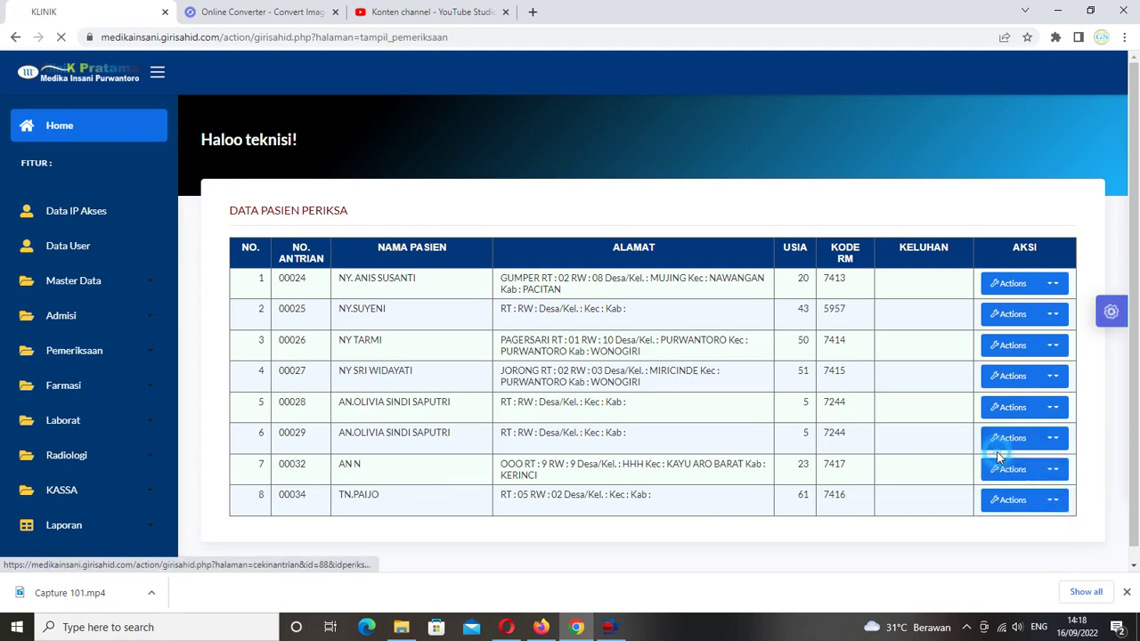
Go to the doctor's prescription and open the medicine details of the patient's second examination from the previously given medicines.
scroll(799, 481, down, 2)
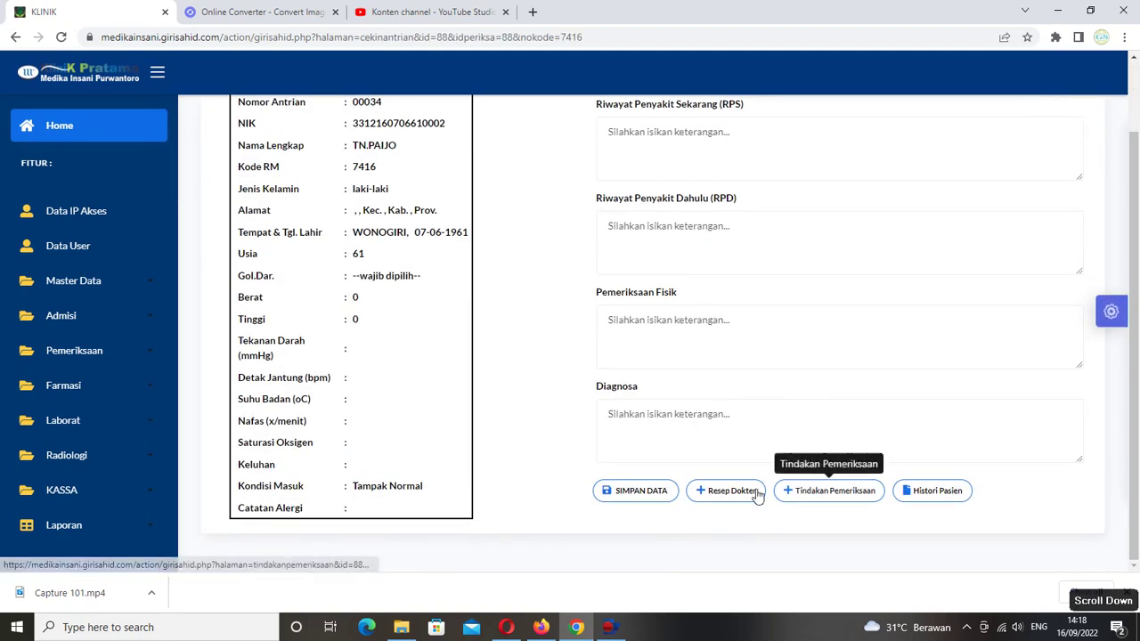
click(736, 492)
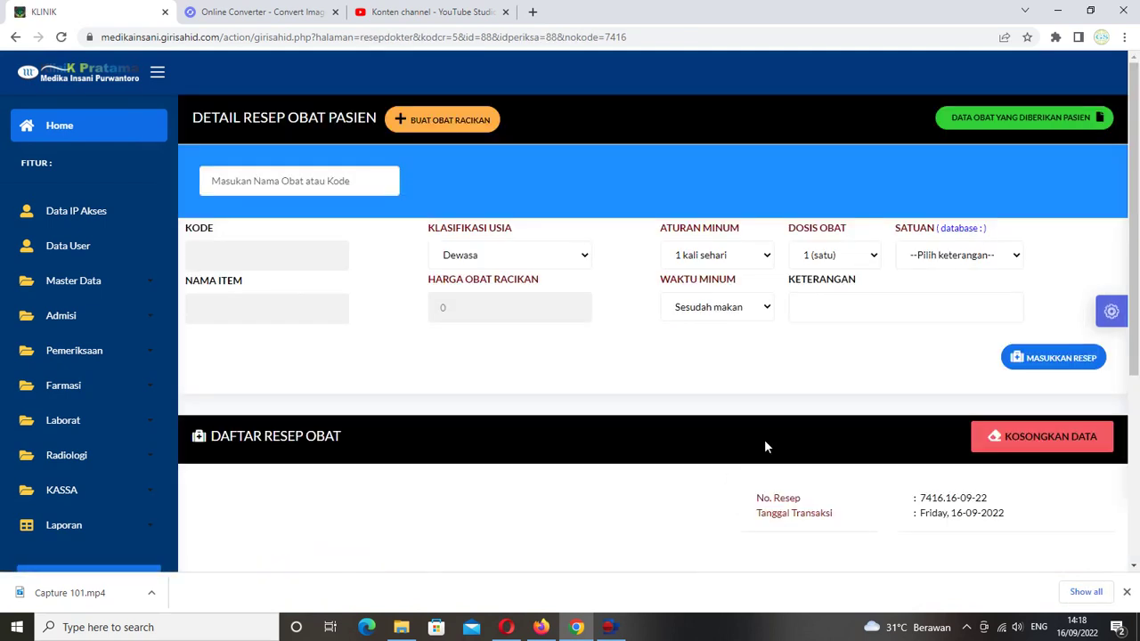
click(987, 127)
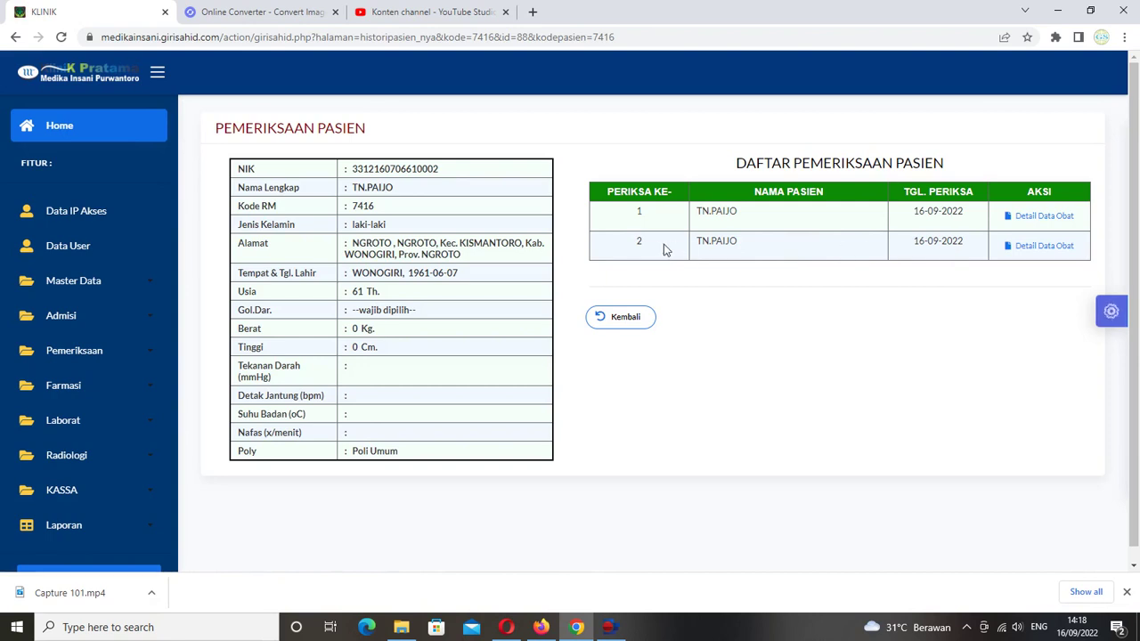
click(1043, 248)
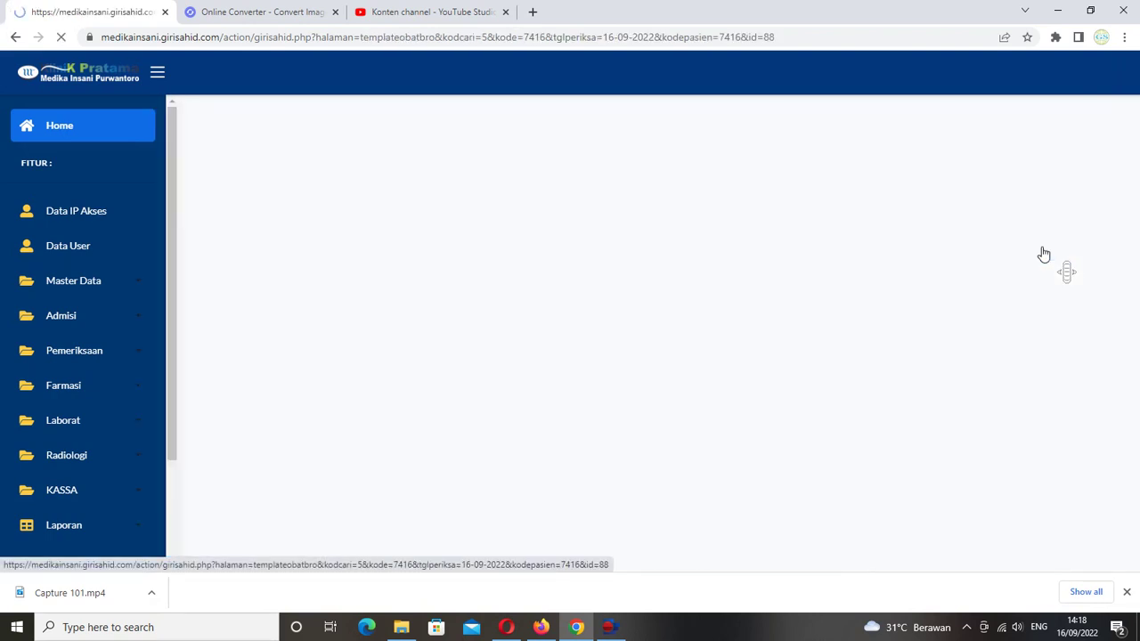
Look through the compounded medicine list and compare the Famotidine - Pratifar 40 entries in rows 1 and 7.
scroll(853, 359, down, 1)
scroll(852, 360, down, 6)
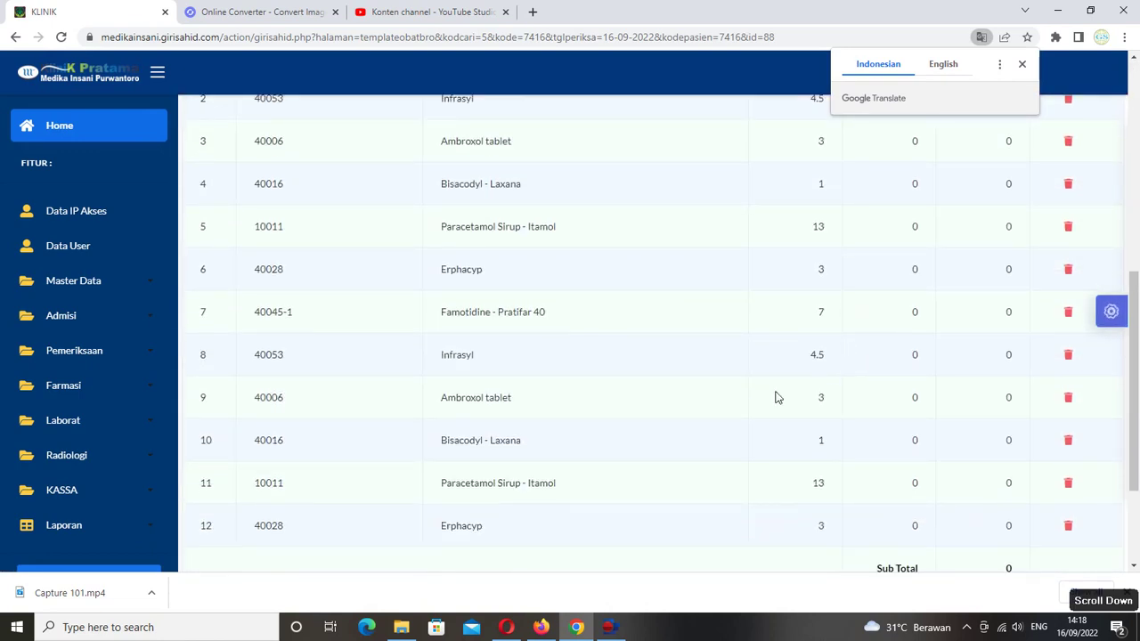
scroll(641, 456, up, 3)
scroll(637, 454, up, 1)
scroll(637, 454, down, 3)
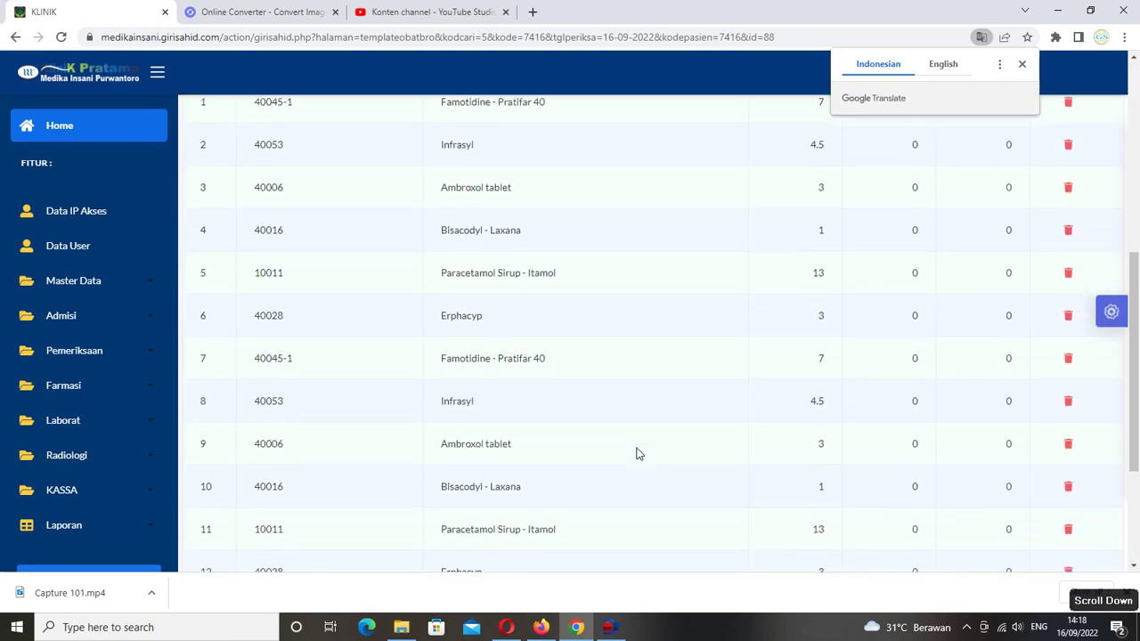
scroll(636, 454, up, 1)
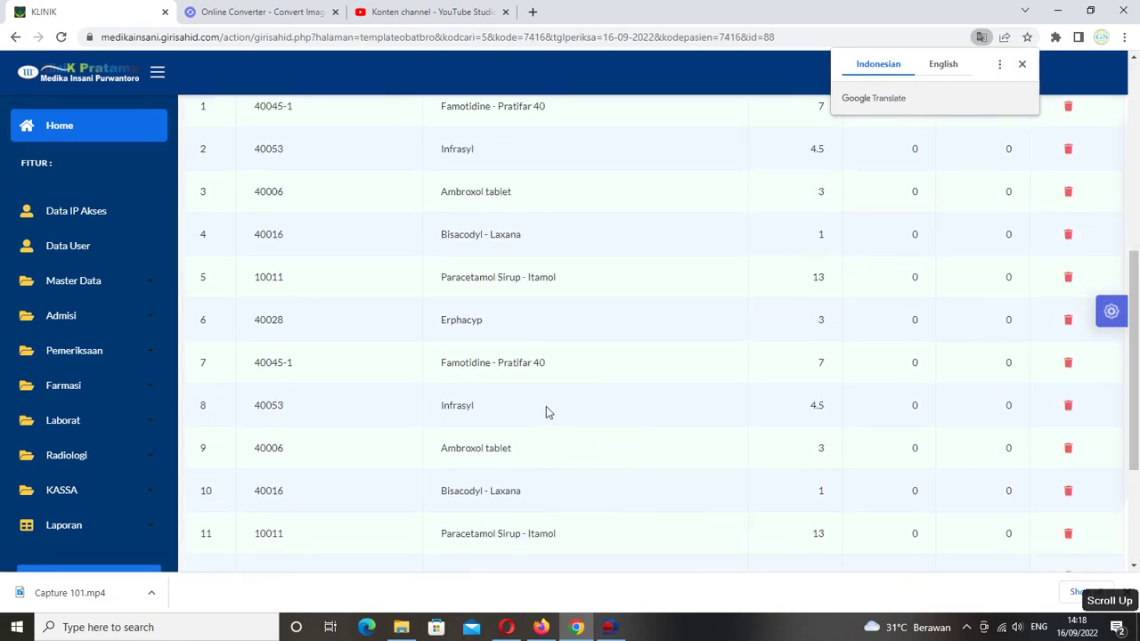
scroll(471, 320, up, 2)
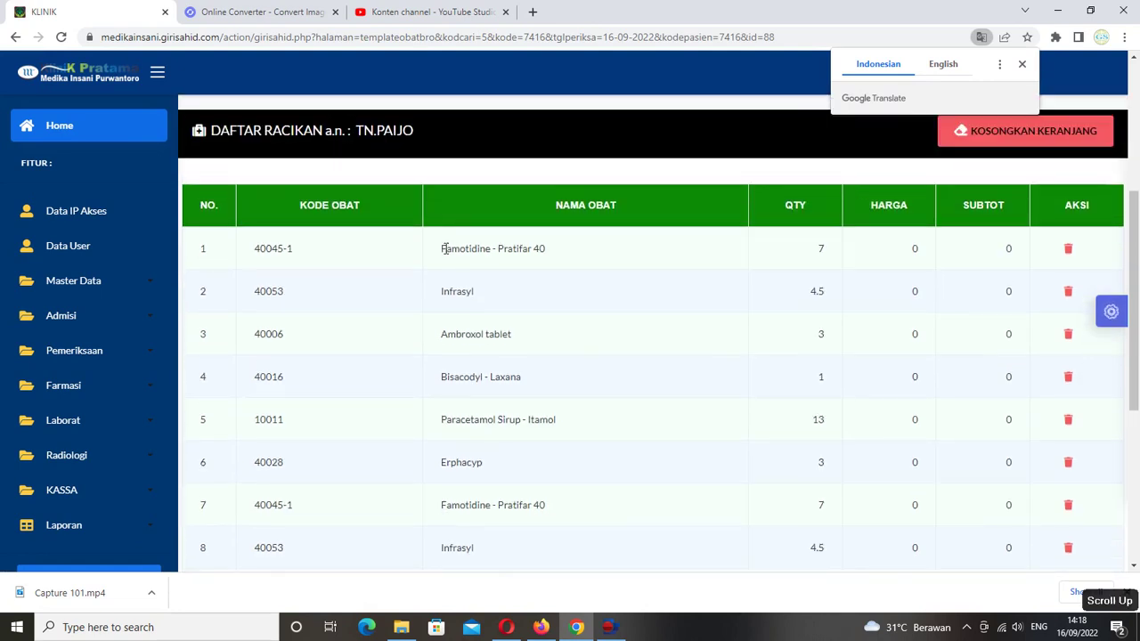
drag(441, 253, 559, 258)
scroll(534, 352, down, 2)
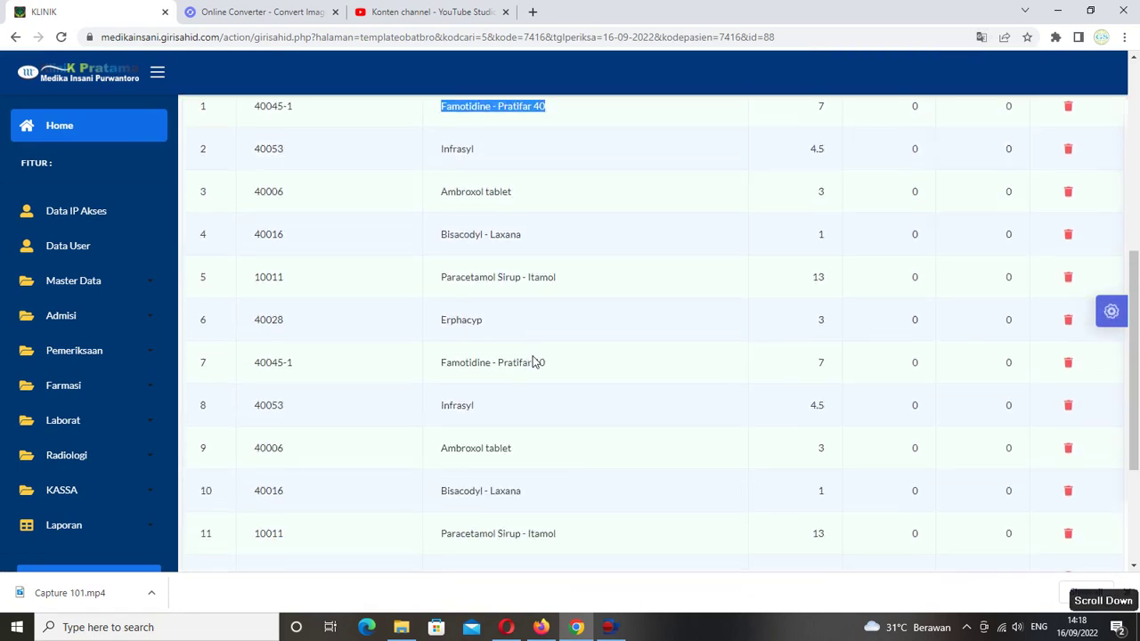
drag(442, 365, 545, 364)
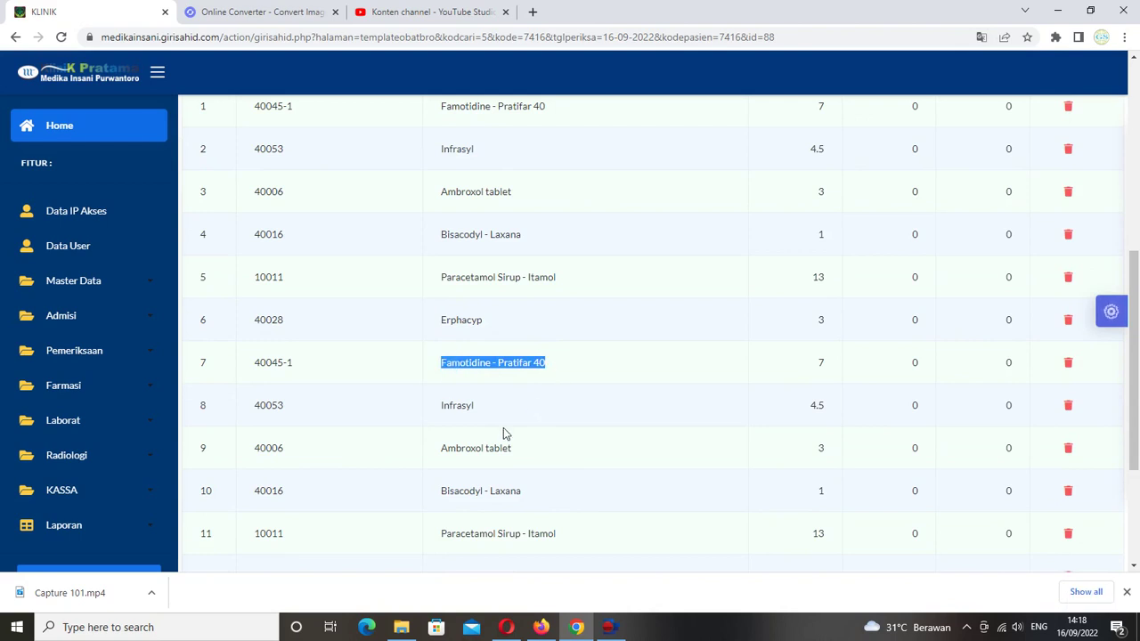
Review all rows of the compounded medicine list, from the first medicine down to the subtotal and the compounding result quantity.
scroll(503, 428, down, 2)
scroll(504, 428, up, 1)
scroll(504, 430, up, 4)
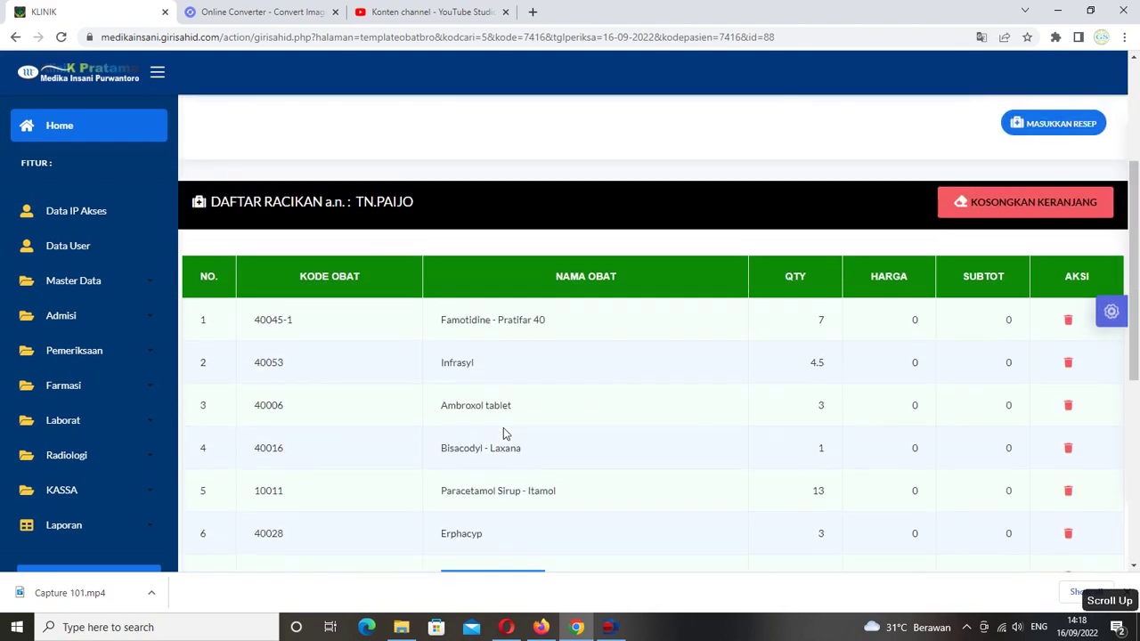
scroll(503, 428, down, 2)
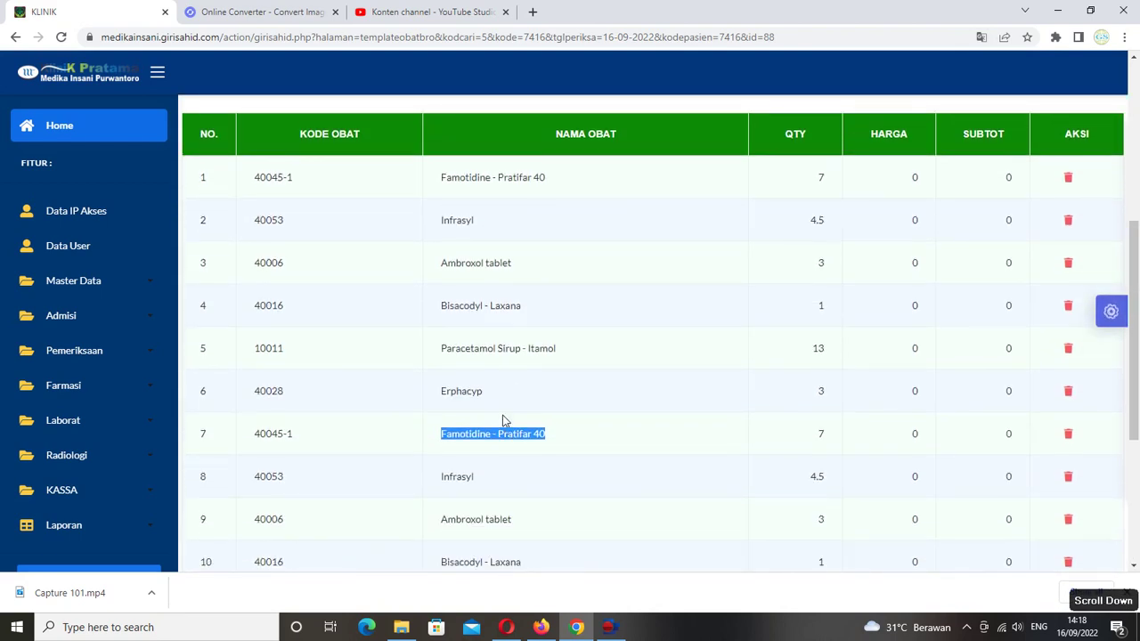
scroll(511, 391, down, 3)
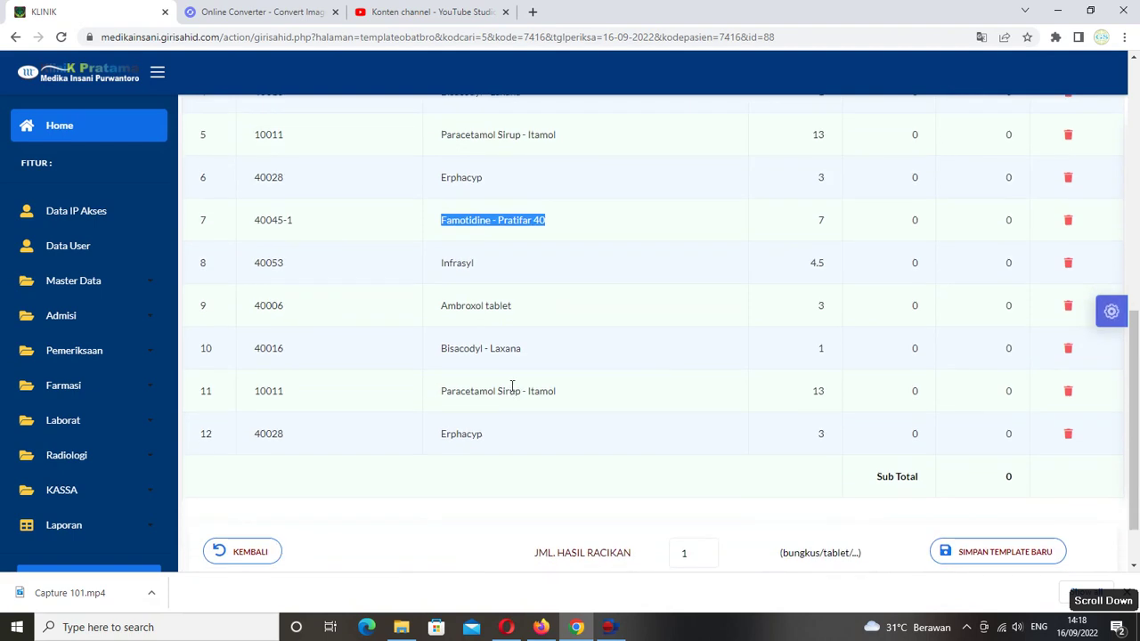
scroll(512, 387, up, 4)
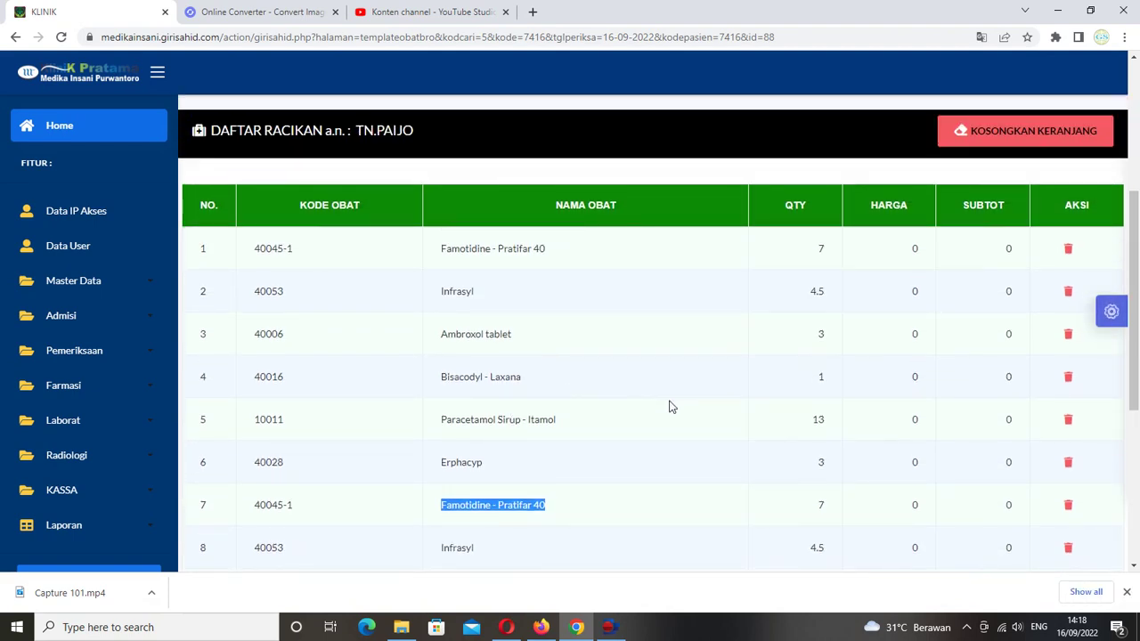
scroll(672, 407, down, 3)
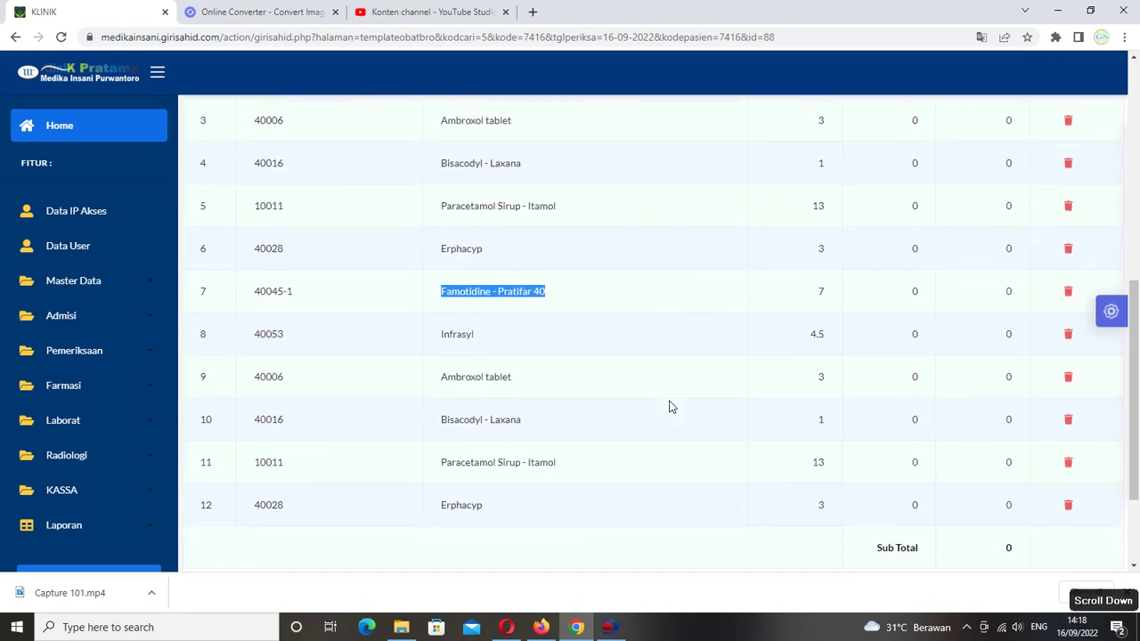
scroll(671, 407, down, 2)
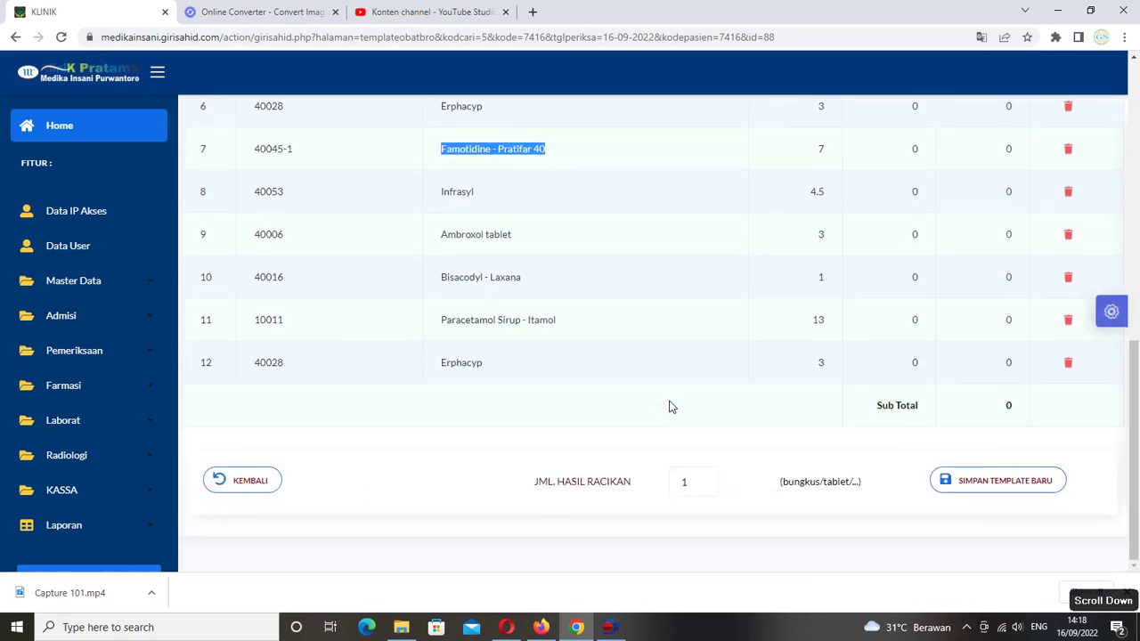
scroll(672, 407, up, 2)
scroll(671, 407, up, 2)
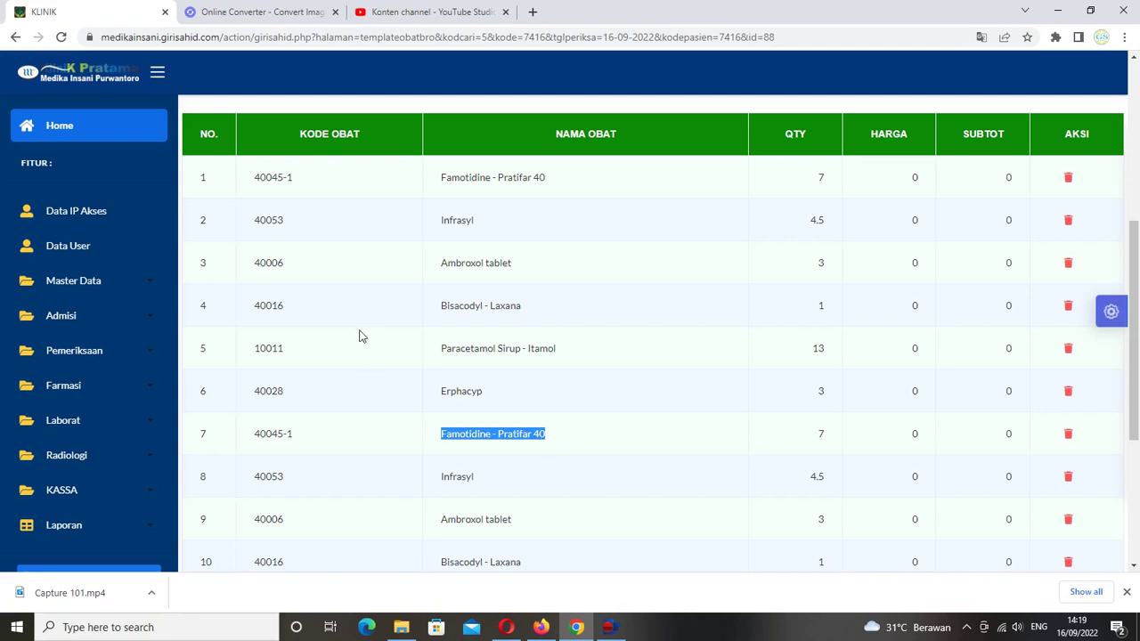
Open the pharmacy's list of incoming doctor's prescriptions.
click(66, 392)
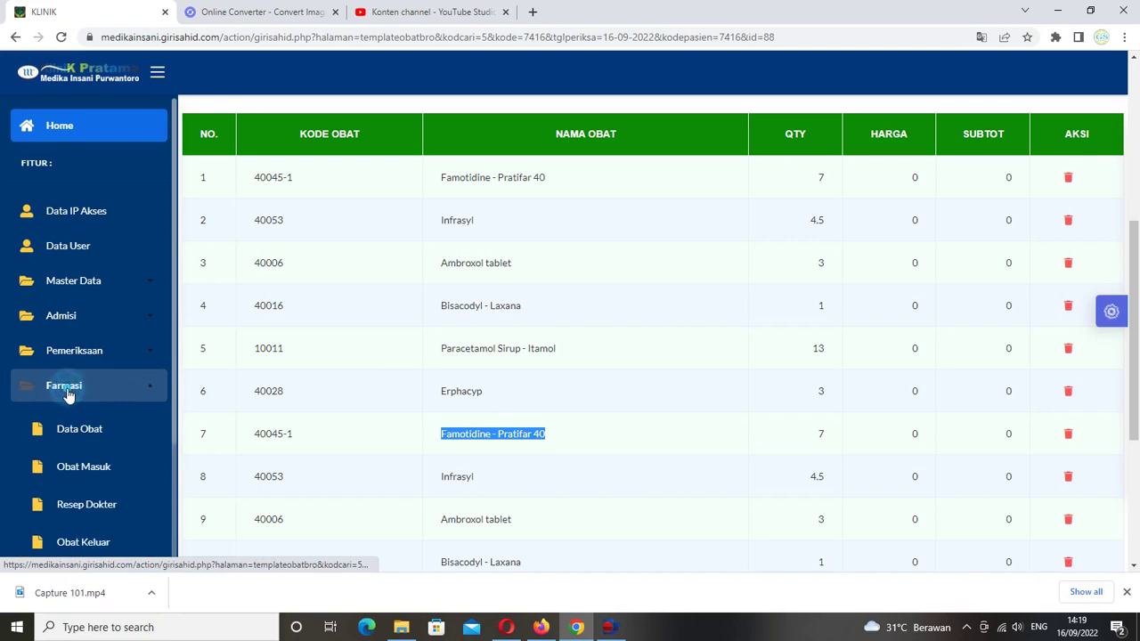
click(93, 511)
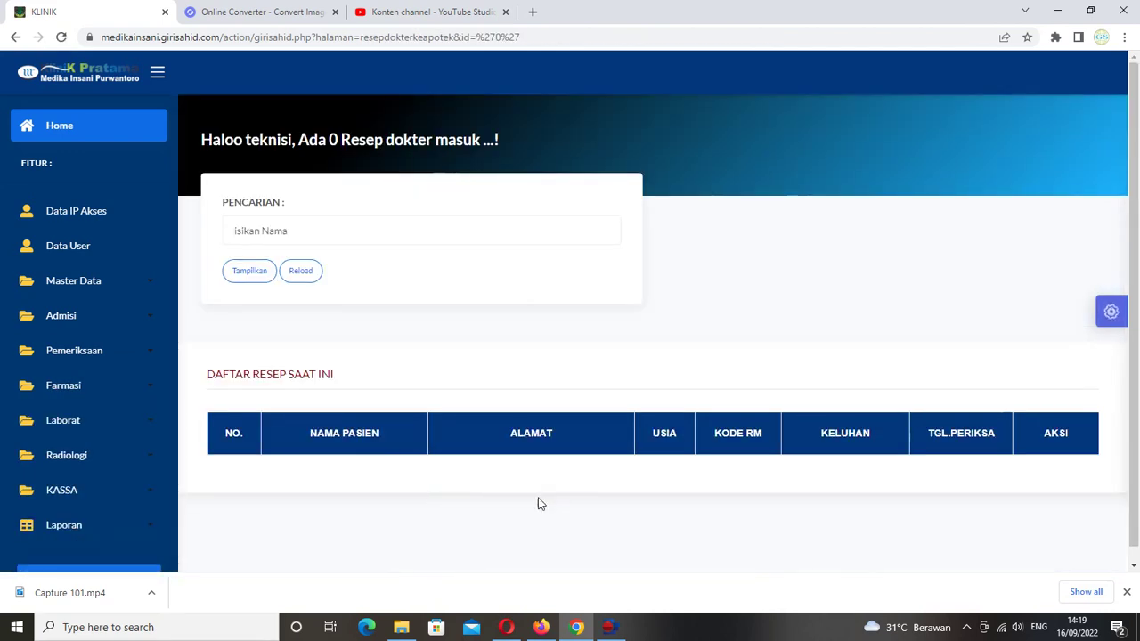